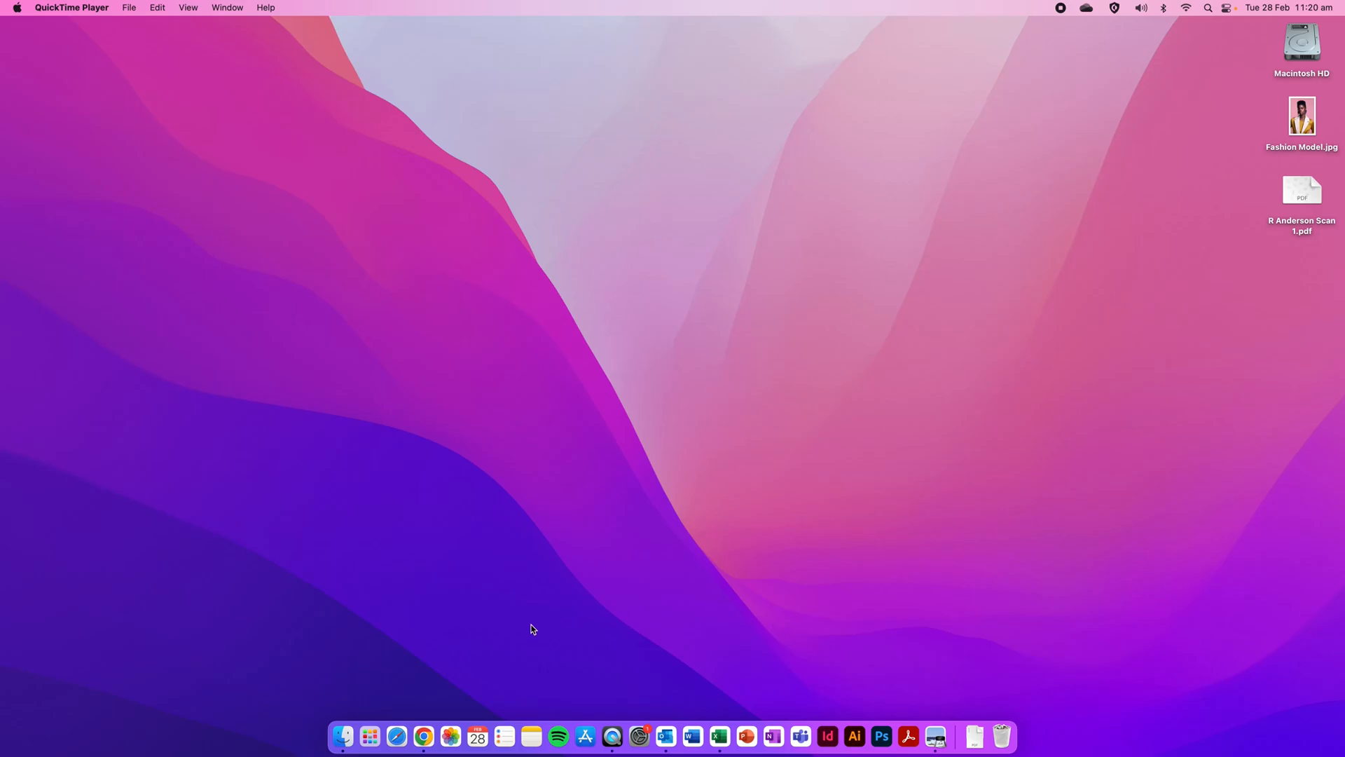
Launch Adobe Photoshop 2023 and open Fashion Model.jpg from the Desktop, fitted to the window.
left_click(371, 734)
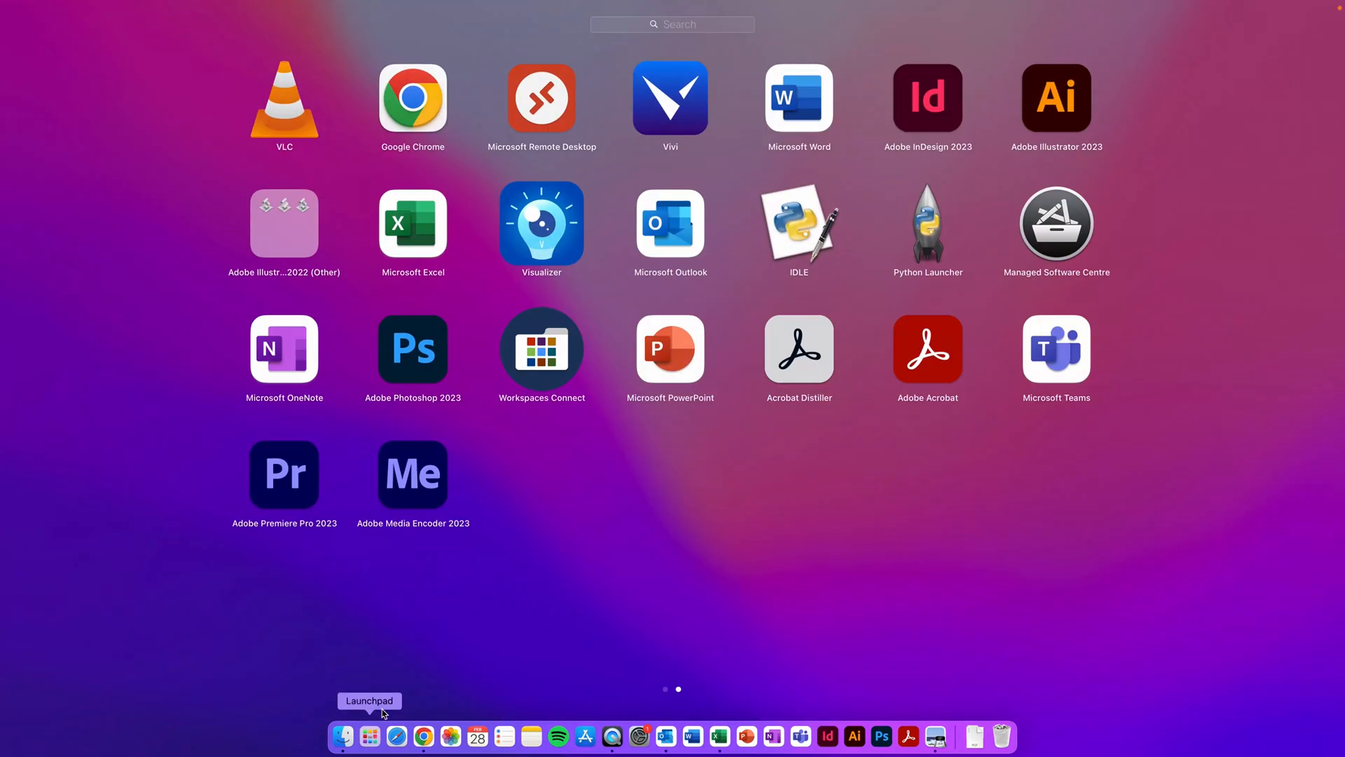
left_click(419, 349)
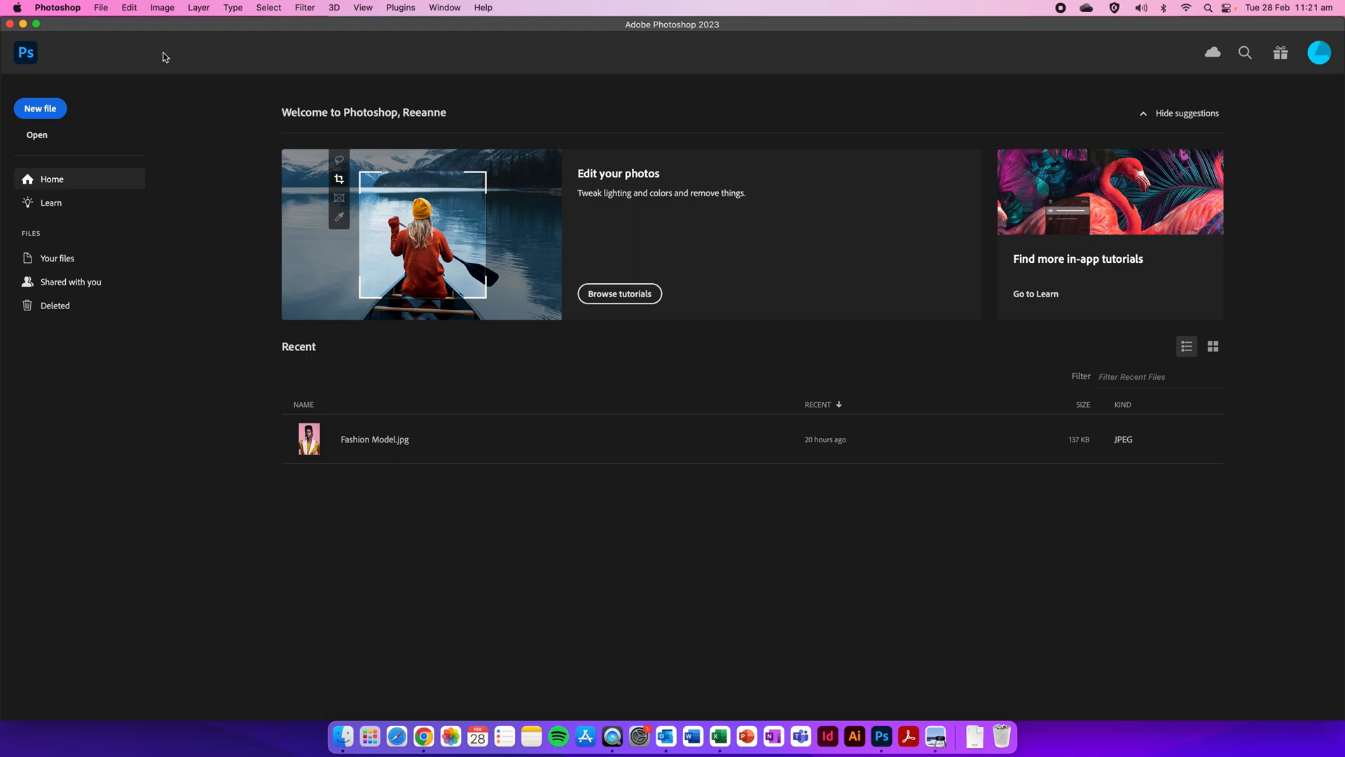
left_click(103, 8)
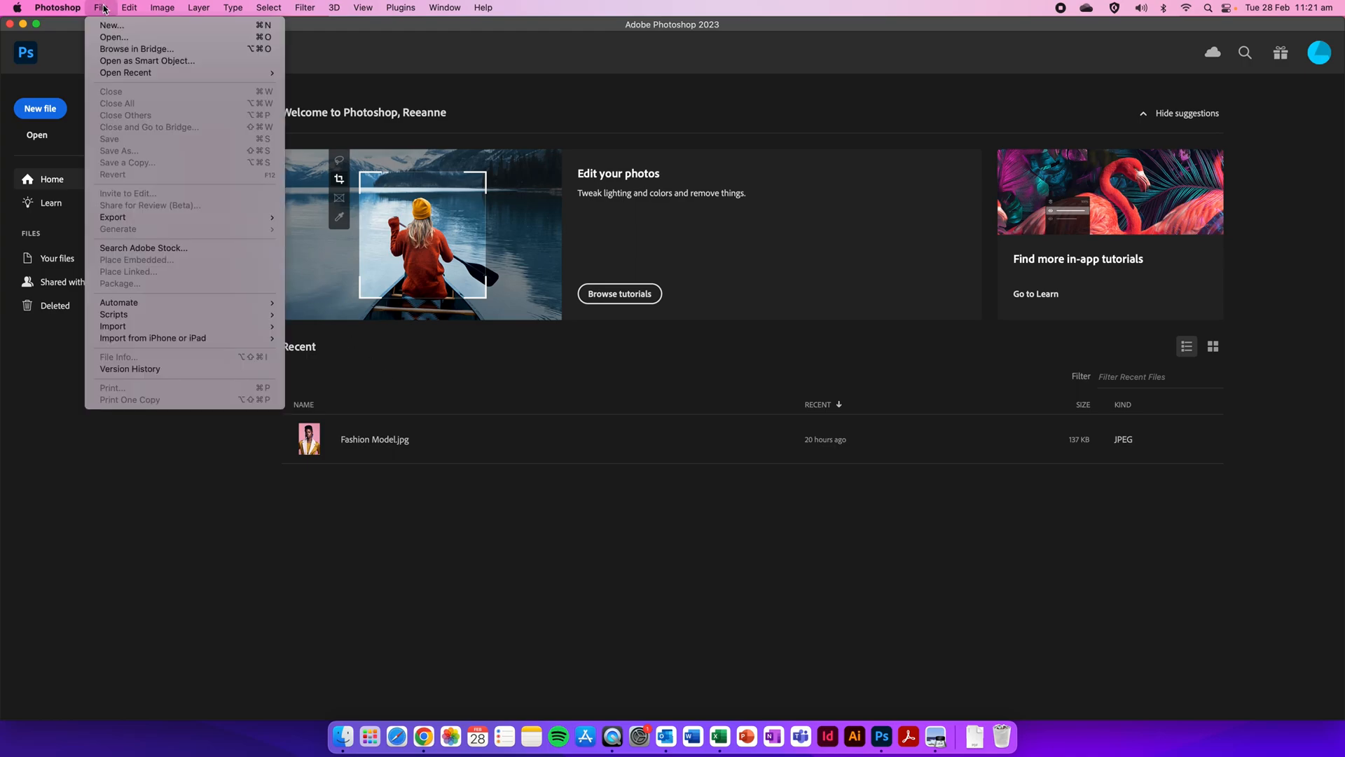
left_click(138, 41)
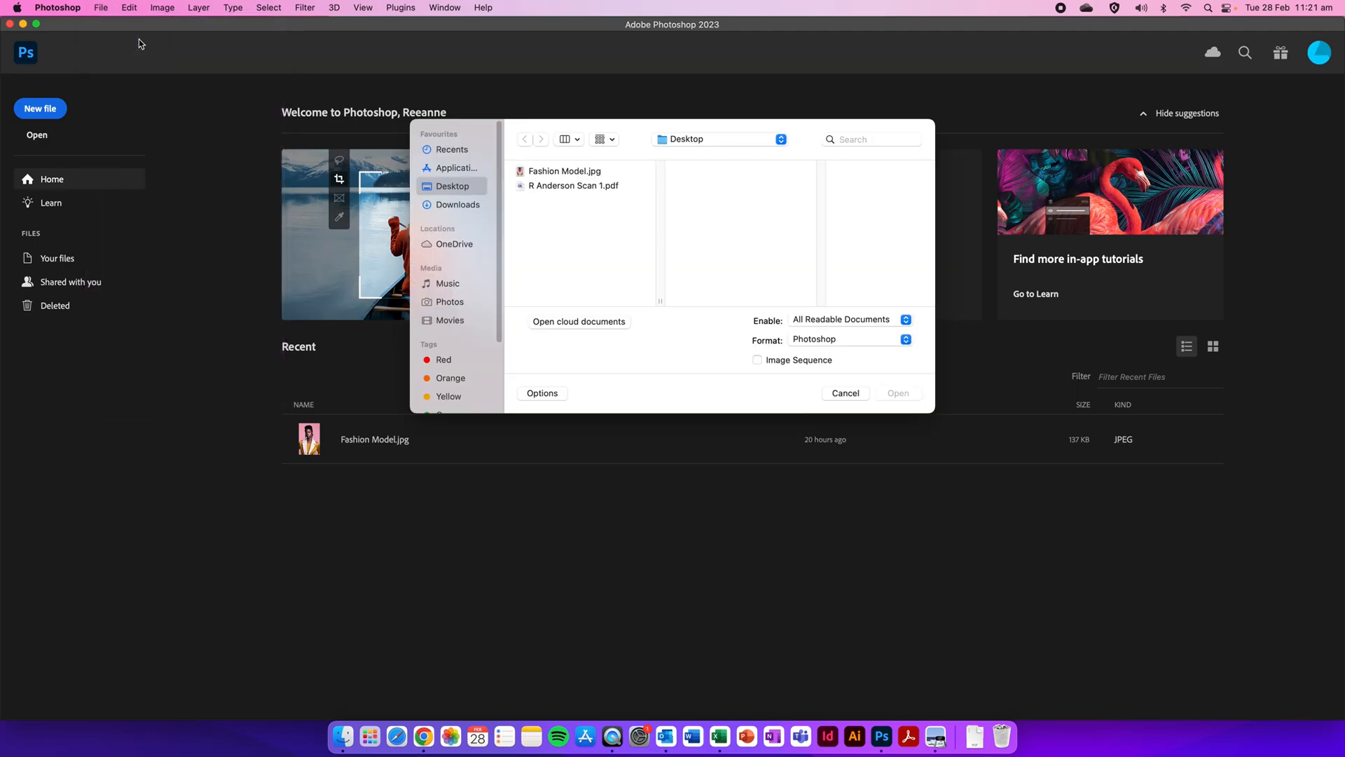
left_click(617, 173)
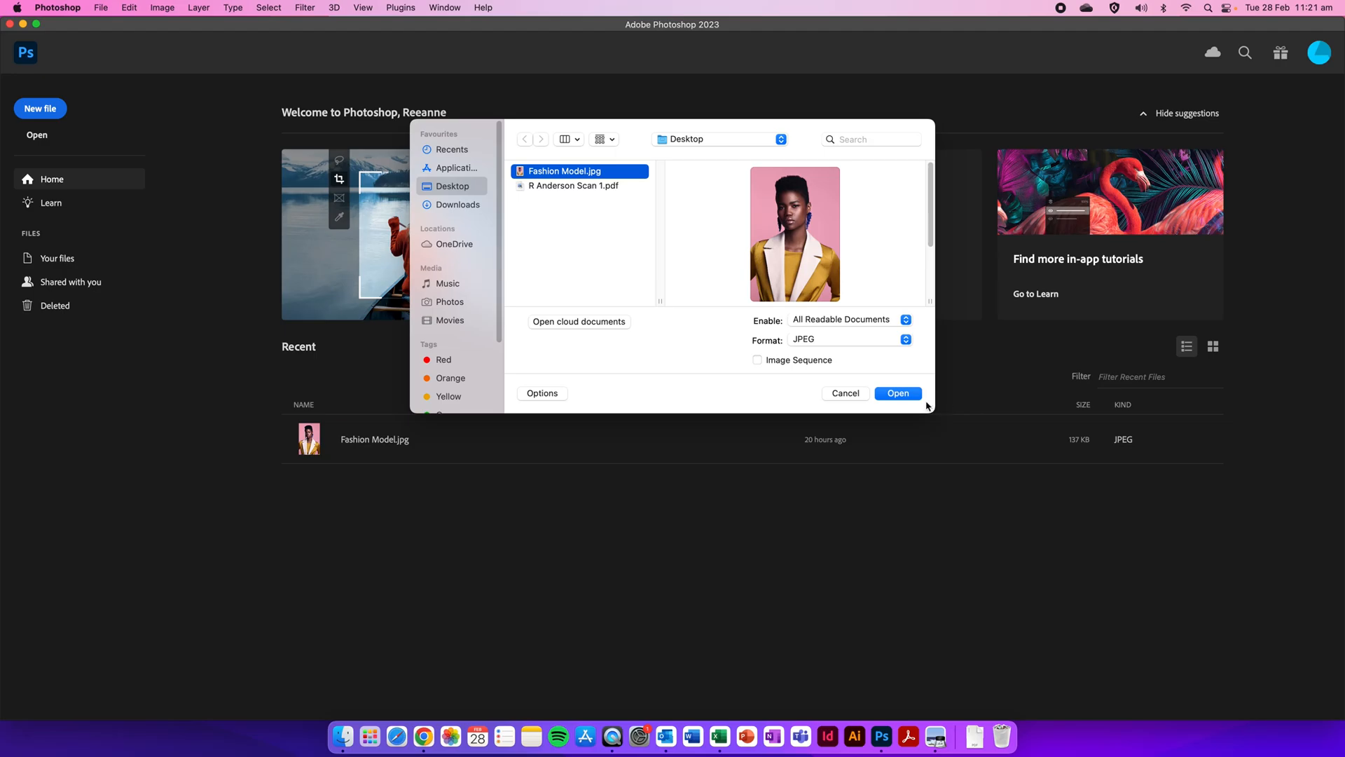
left_click(899, 393)
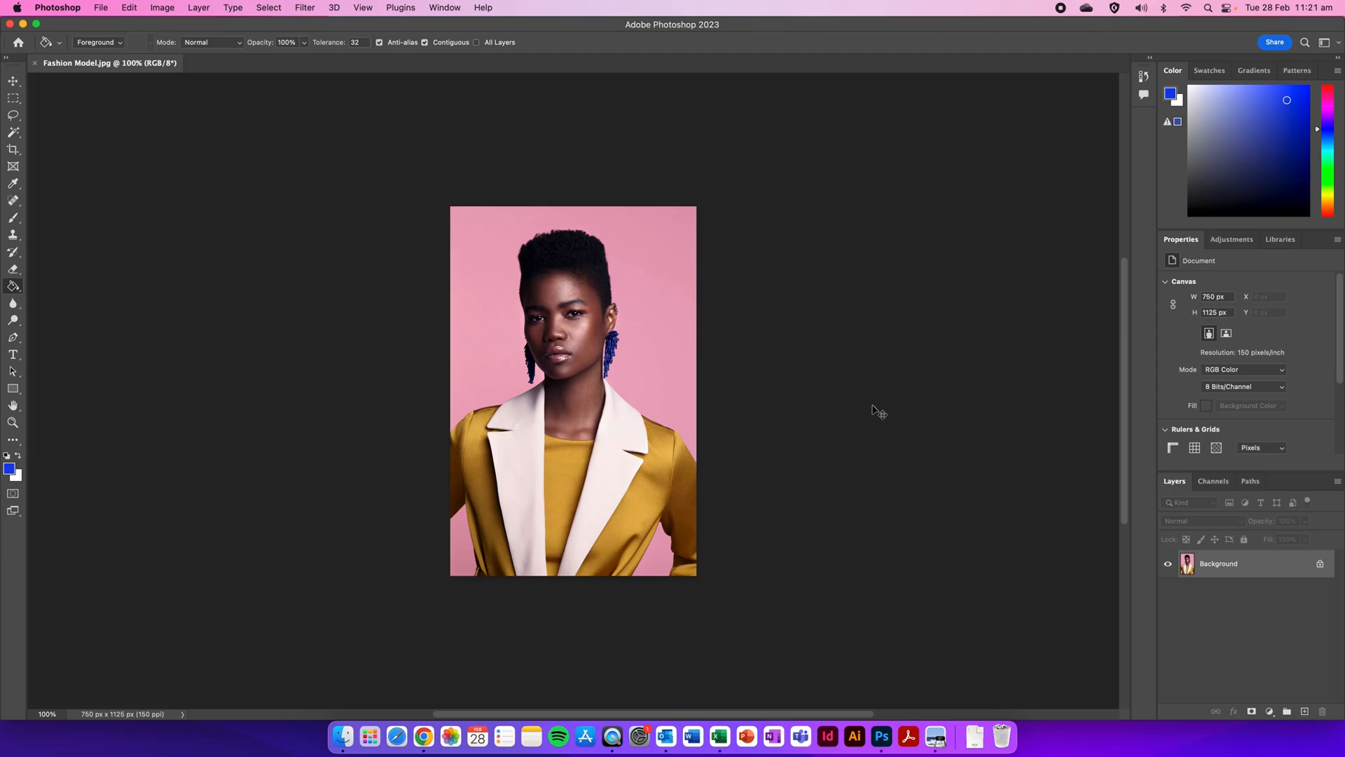
key("super+0")
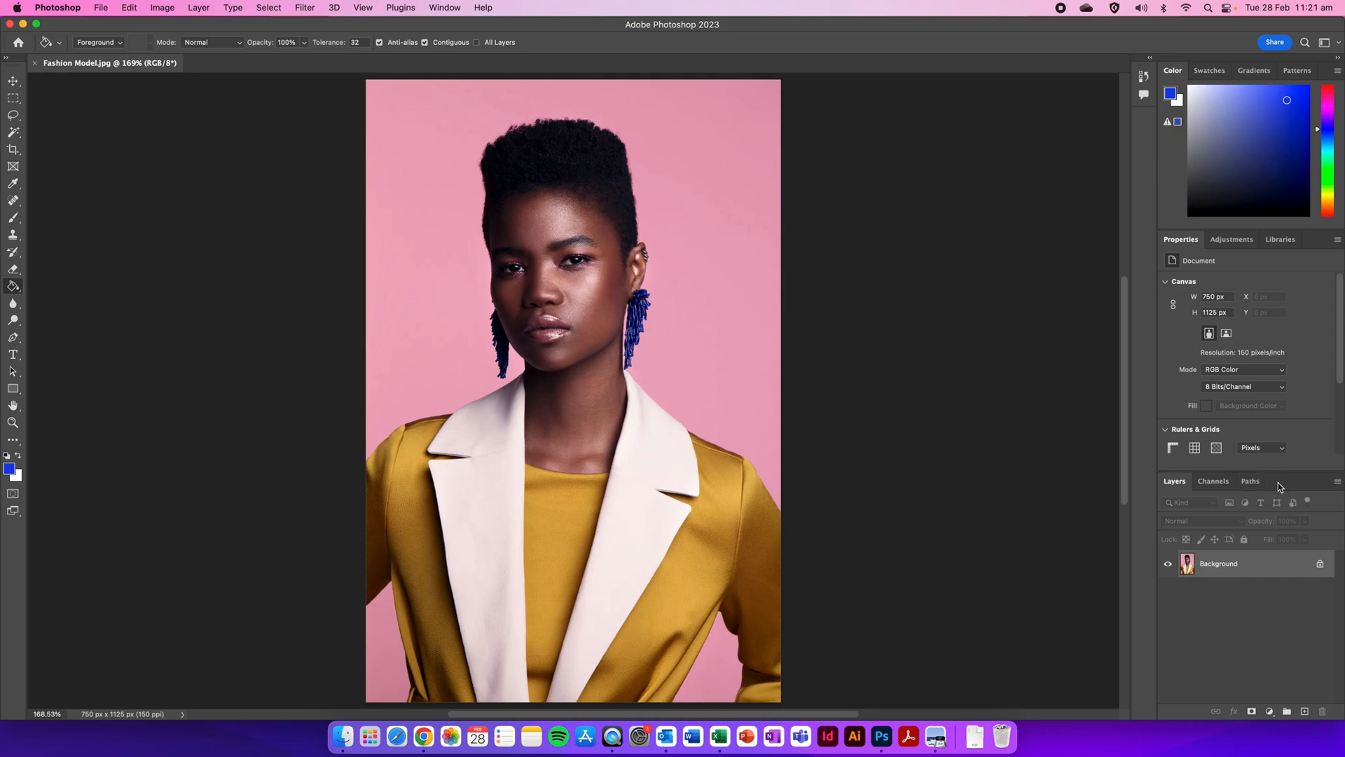
Compare the photo's Red, Green and Blue channels one at a time, ending on the Green channel.
left_click(1215, 481)
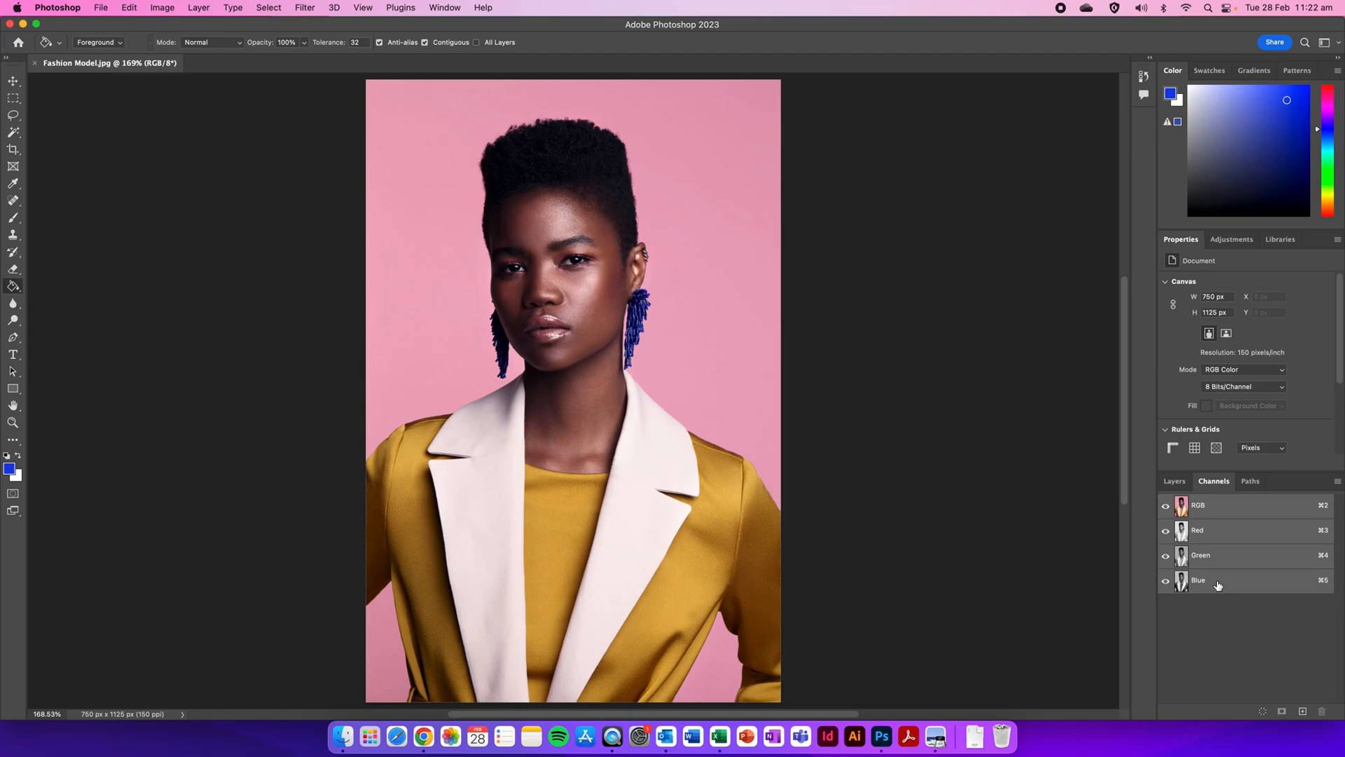
left_click(1185, 558)
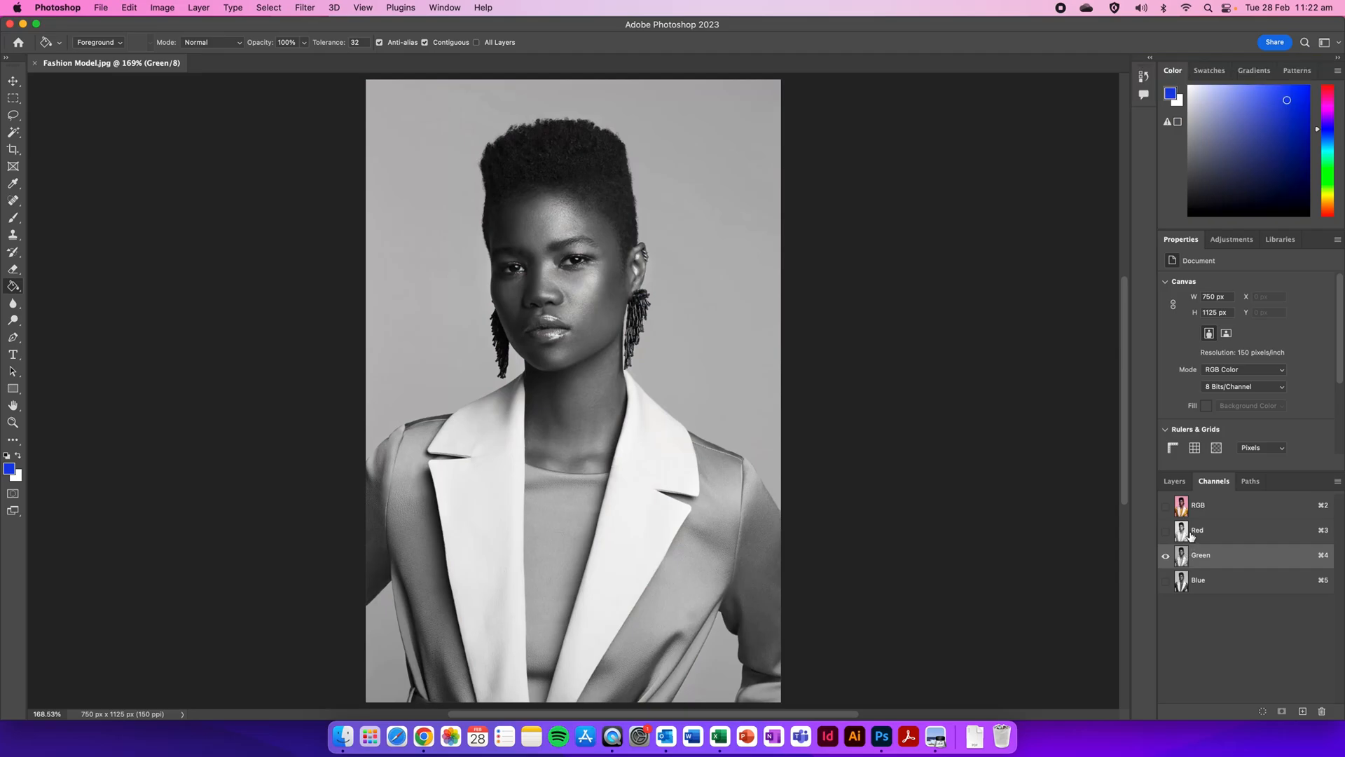
left_click(1192, 534)
left_click(1196, 558)
left_click(1201, 580)
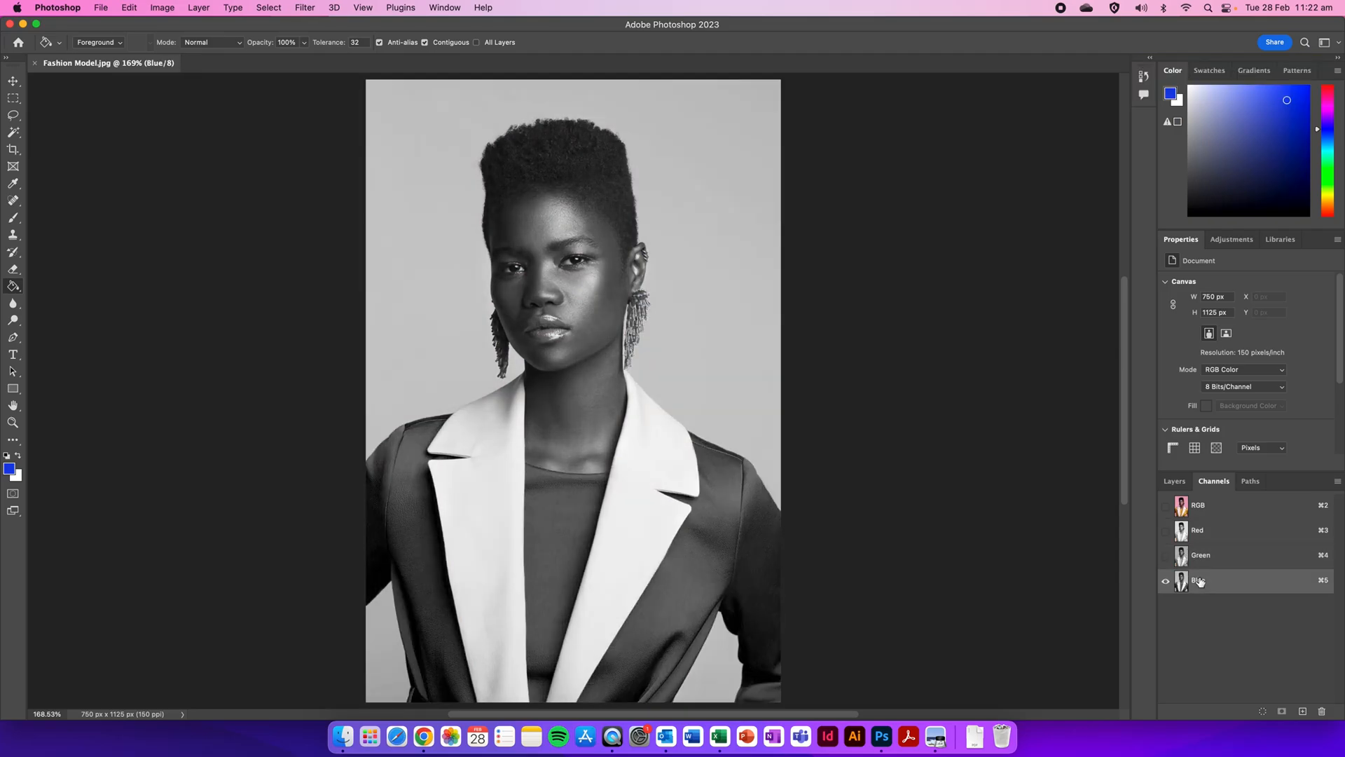
left_click(1207, 558)
left_click(1191, 536)
left_click(1196, 558)
left_click(1199, 581)
left_click(1203, 558)
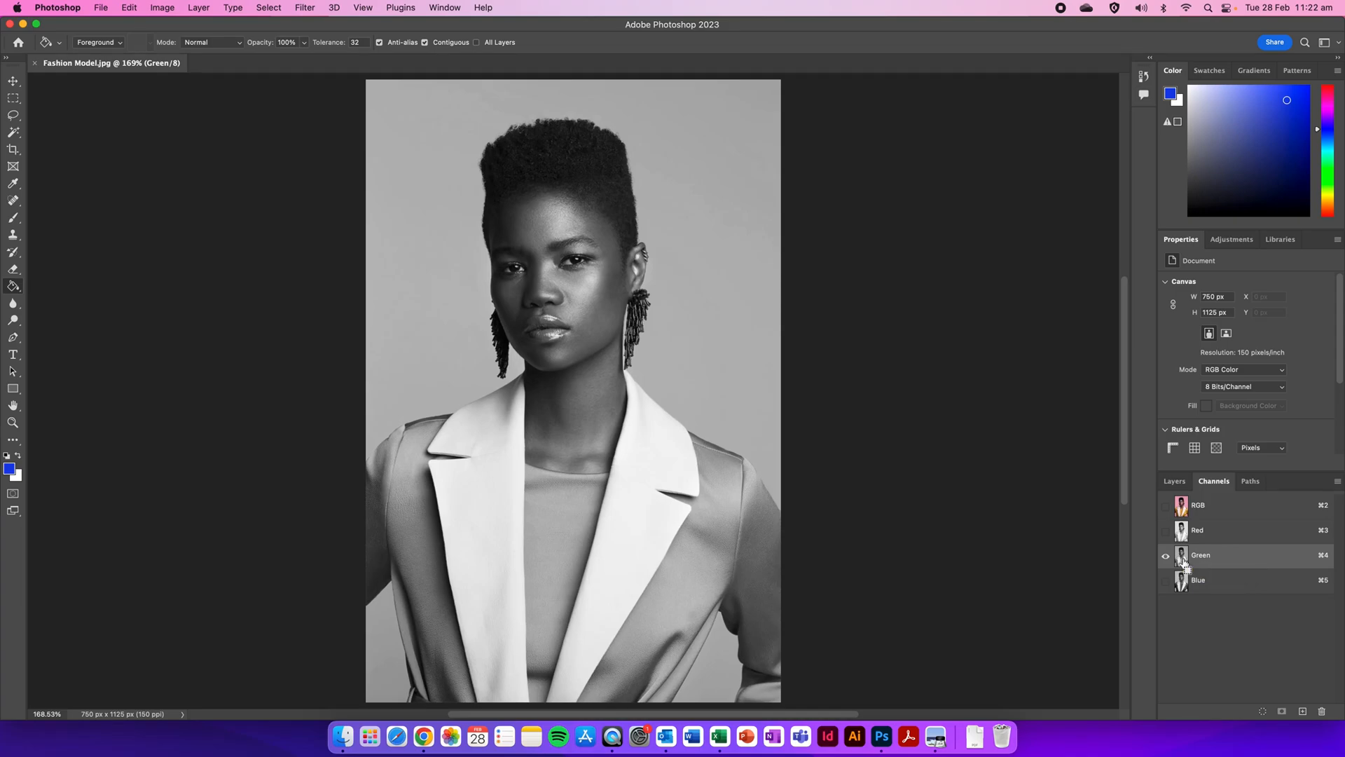
Load the Green channel as a selection and add a Solid Color fill layer from it in pink #e116c2.
left_click(1183, 558, "super")
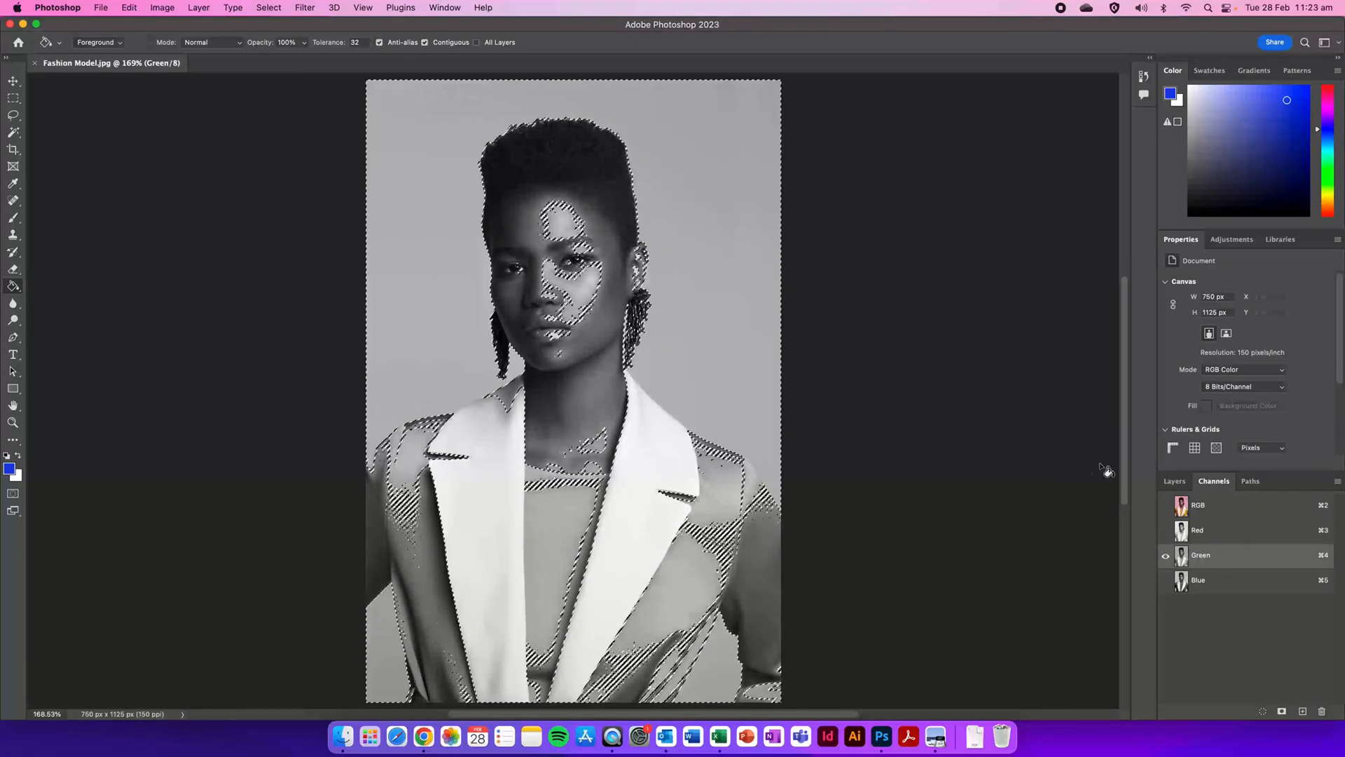
left_click(1175, 483)
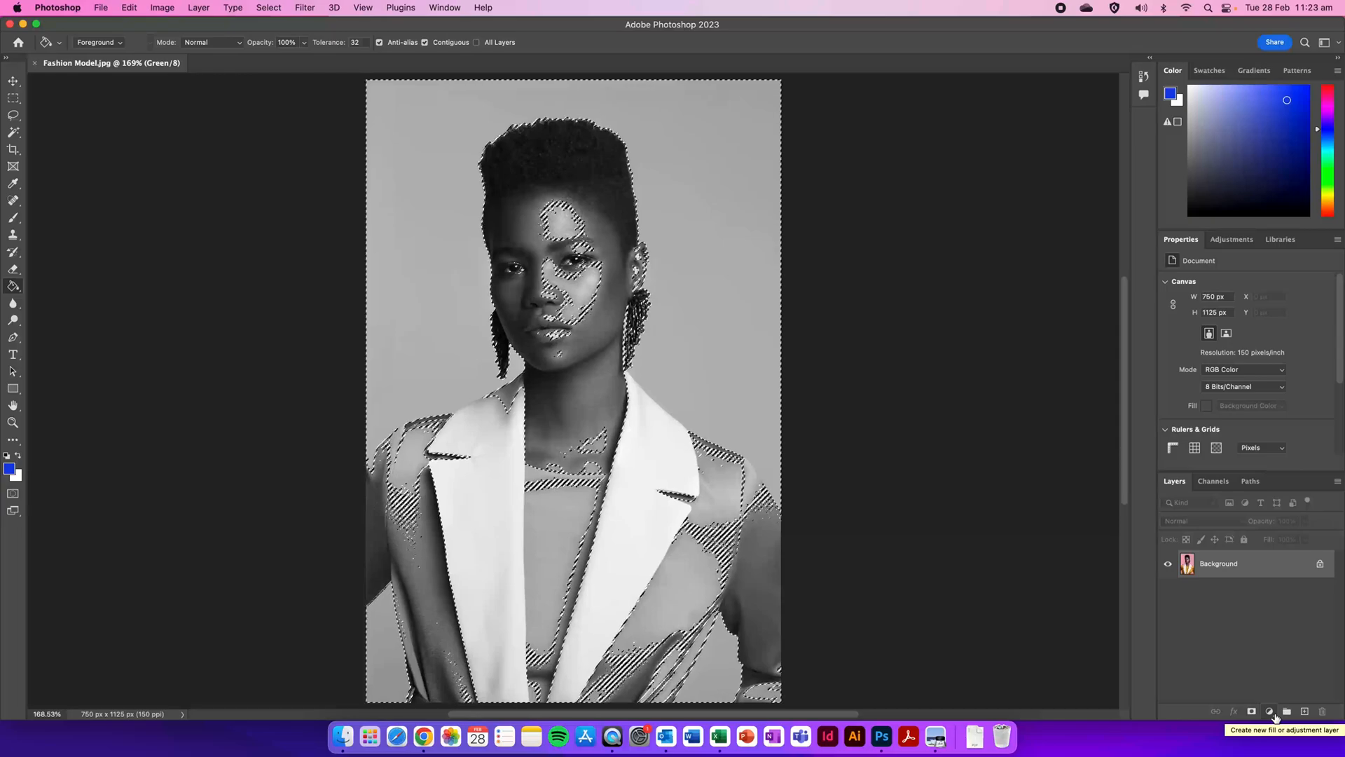
left_click(1271, 712)
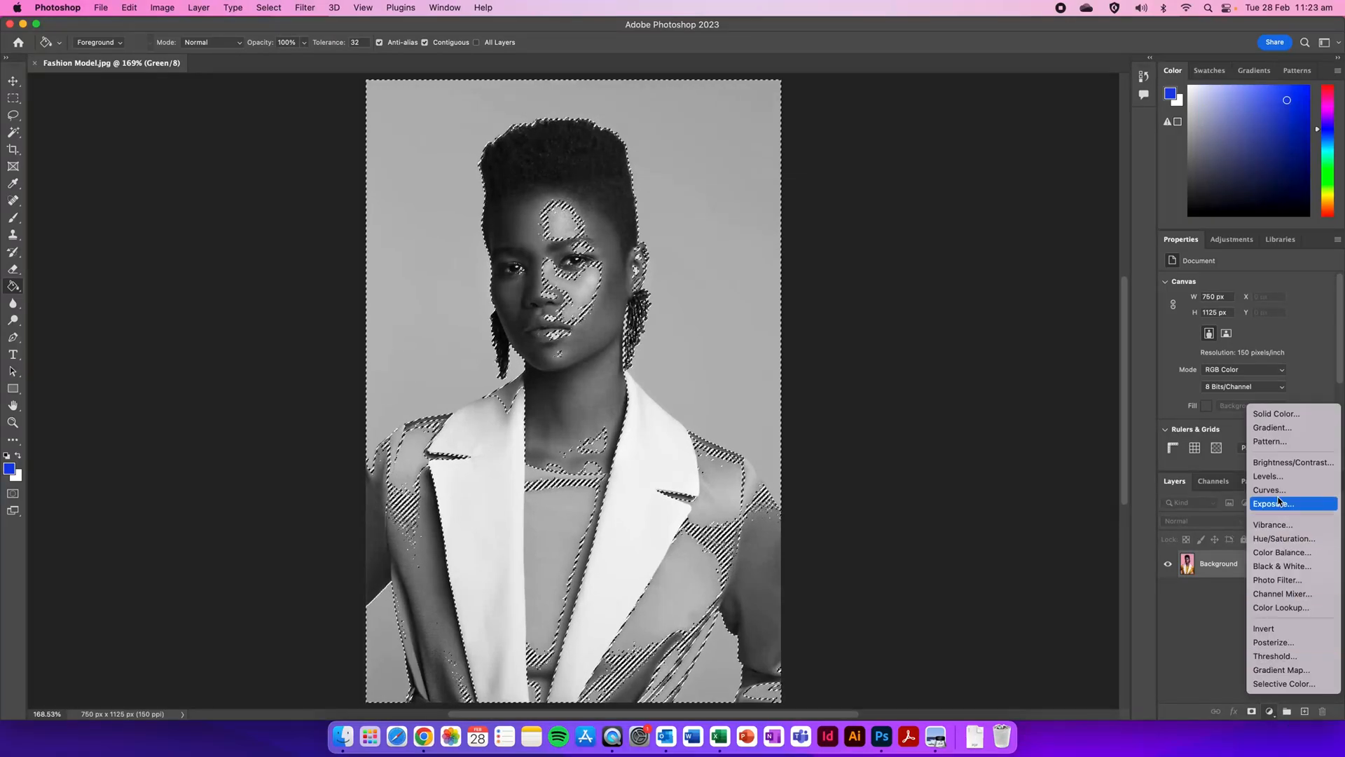
left_click(1313, 414)
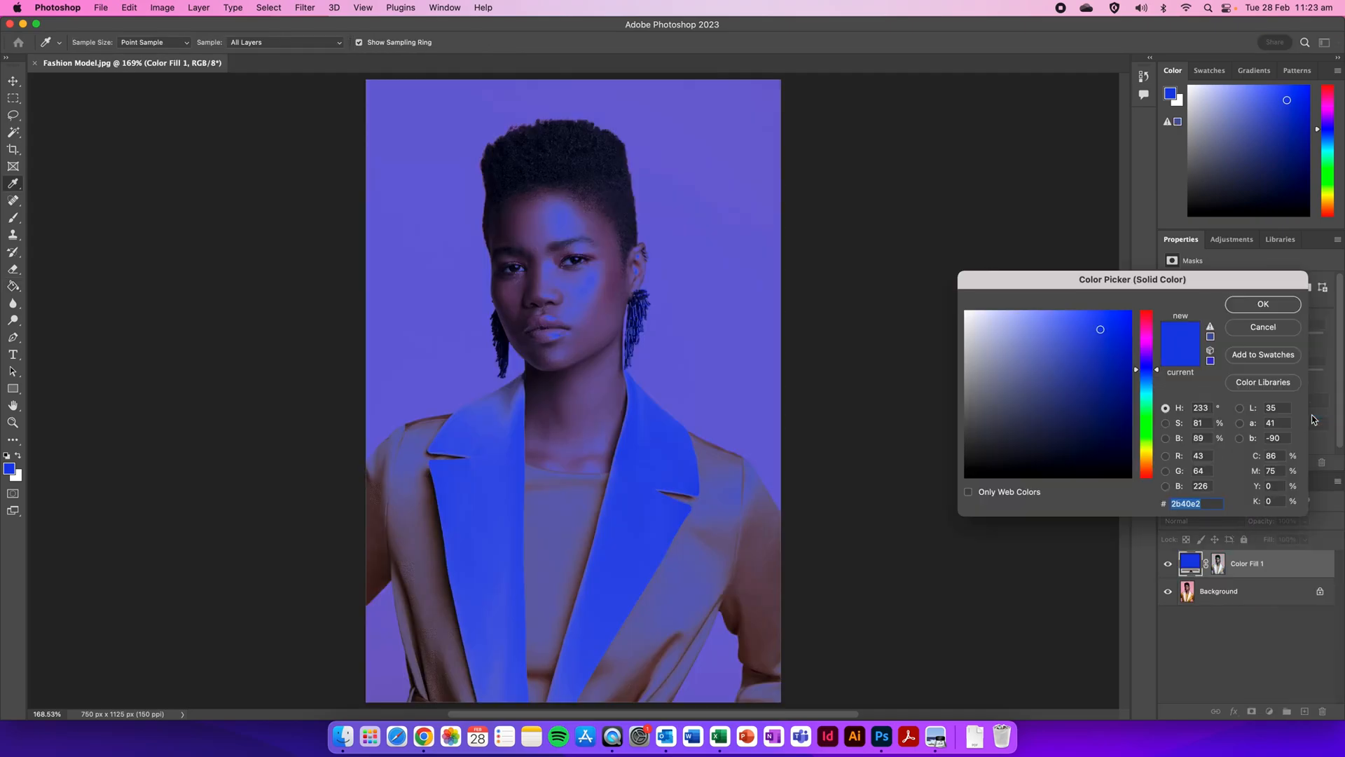
mouse_move(1105, 337)
left_mouse_down()
mouse_move(1094, 376)
mouse_move(1157, 347)
mouse_move(1116, 329)
mouse_move(1124, 318)
mouse_move(1117, 330)
left_mouse_up()
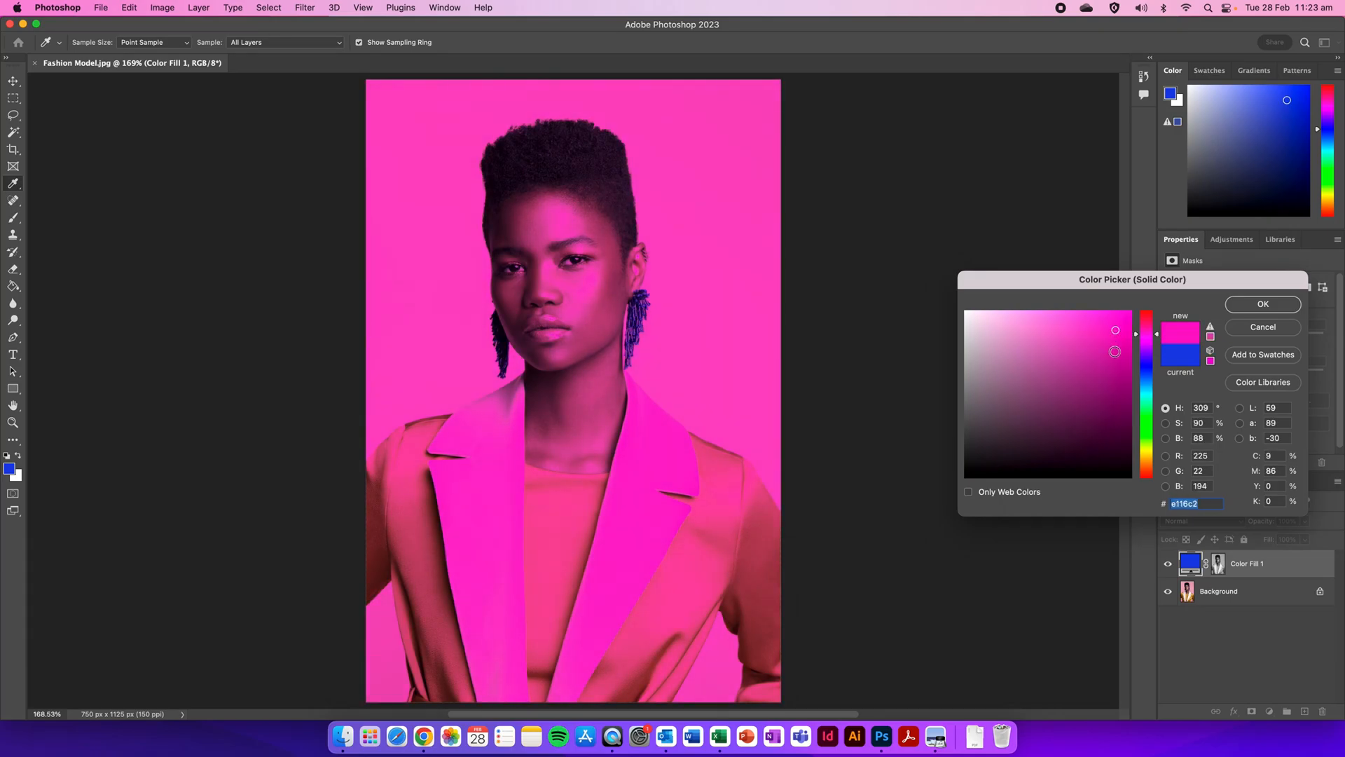
left_click(1282, 306)
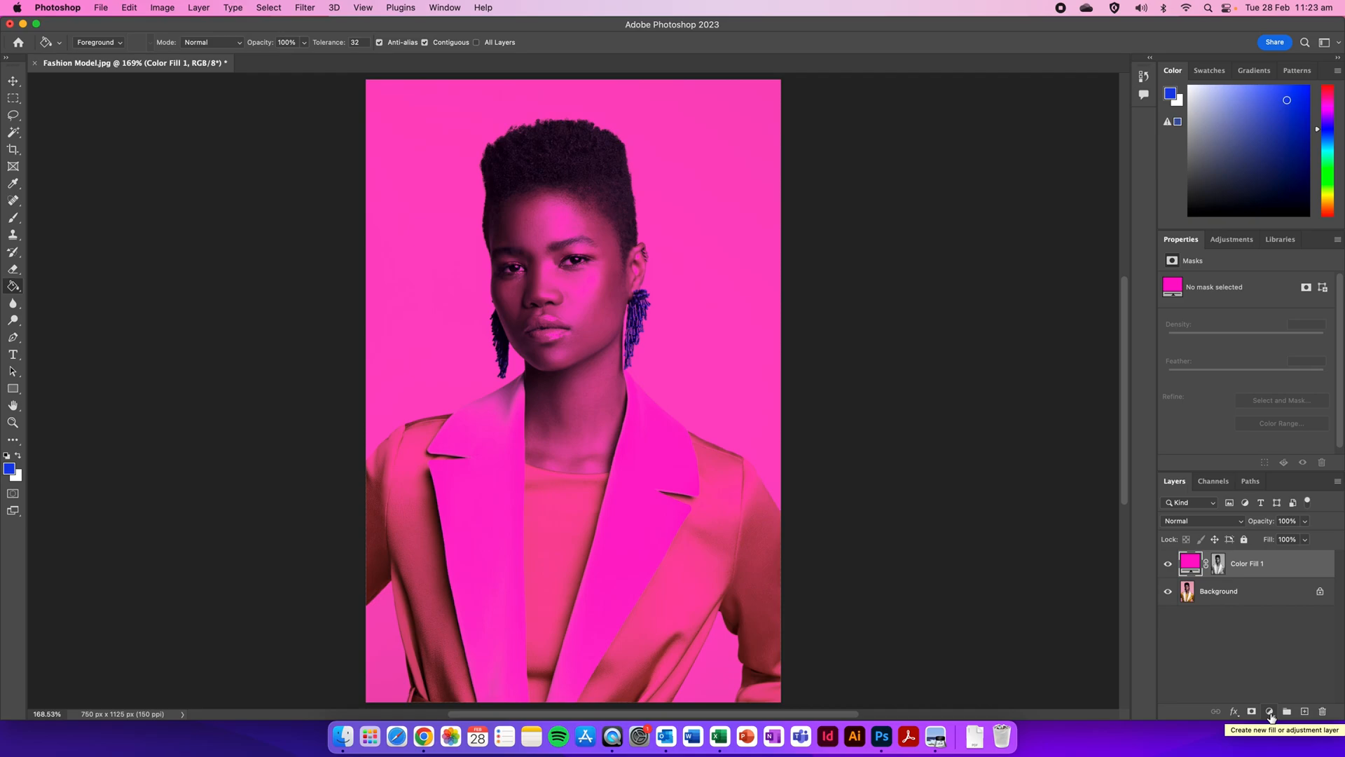
Add a second Solid Color fill layer in blue #2b40e2 and place it beneath the pink fill layer.
left_click(1269, 712)
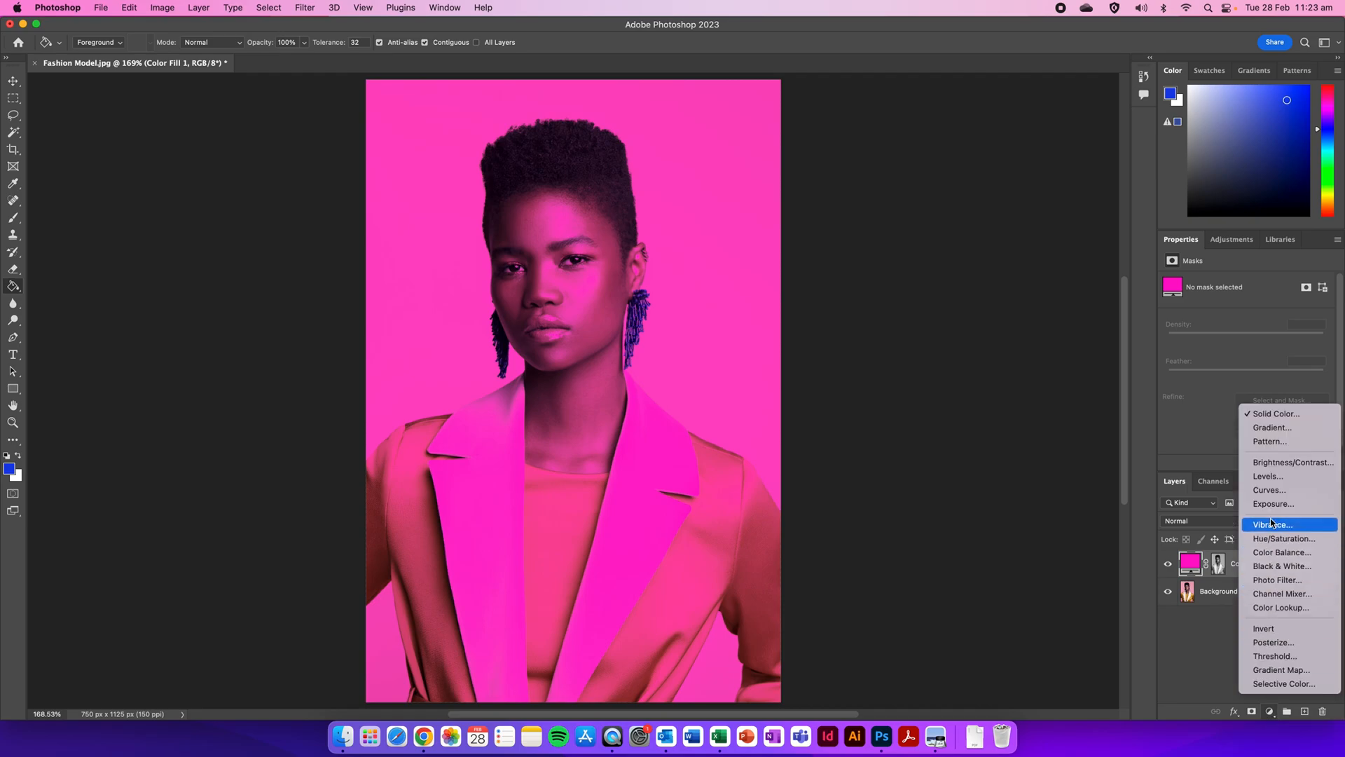
left_click(1277, 414)
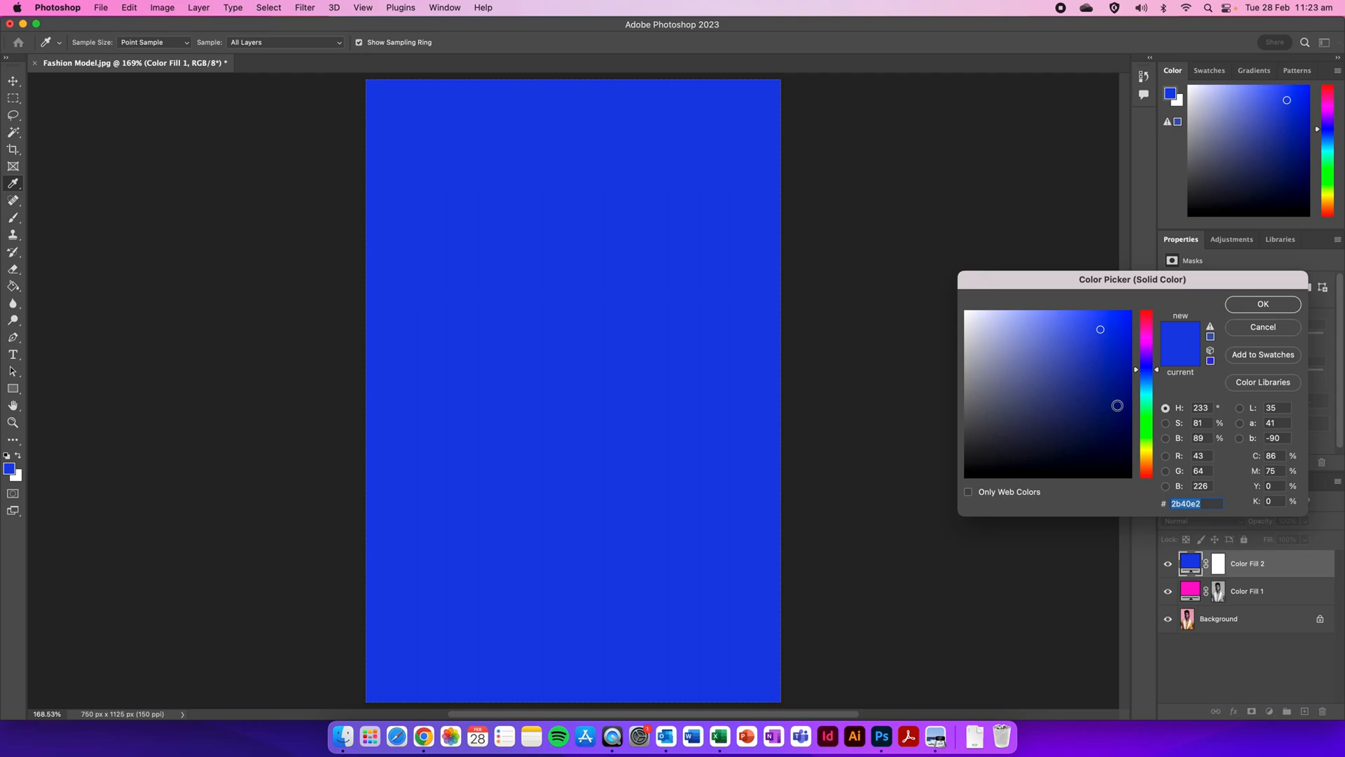
left_click(1262, 304)
left_click_drag(1283, 569, 1282, 604)
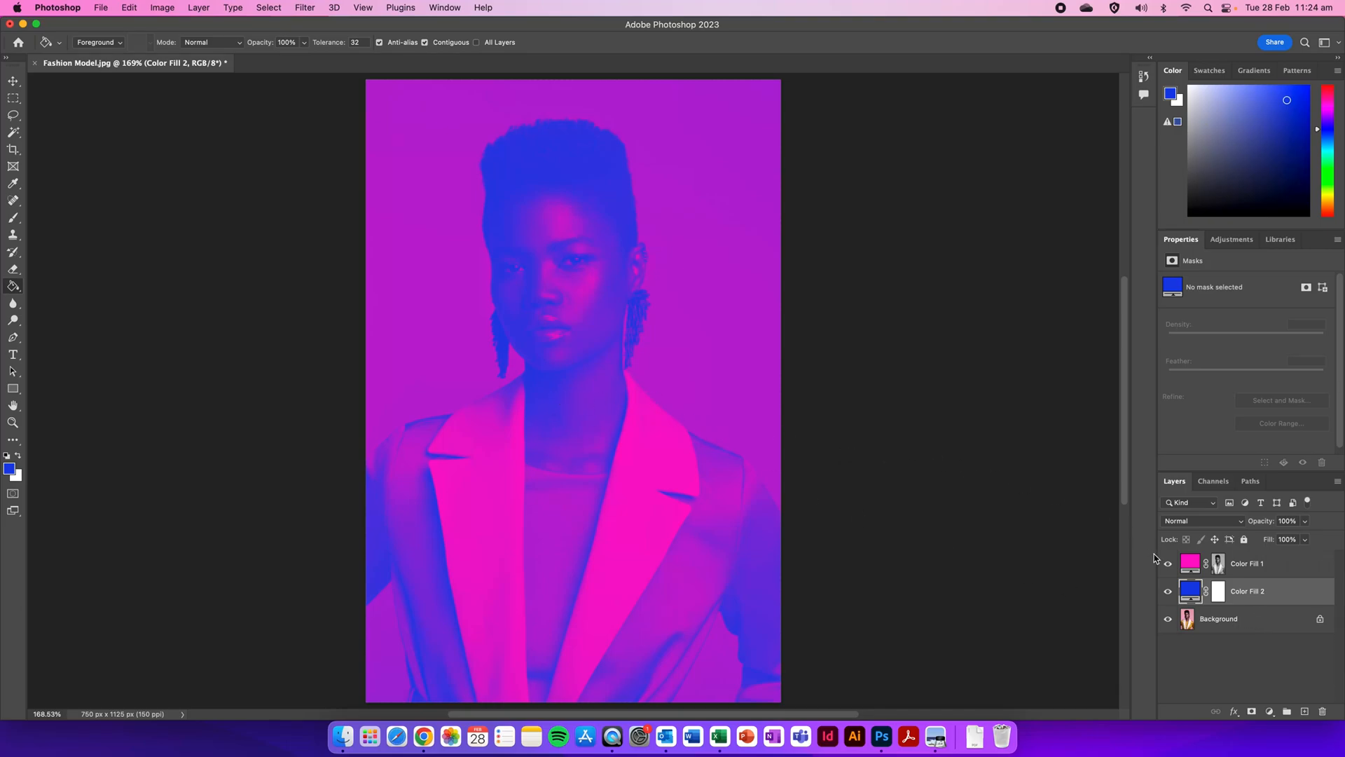
Change the pink fill layer's colour to the lighter pink #f348d9.
double_click(1194, 566)
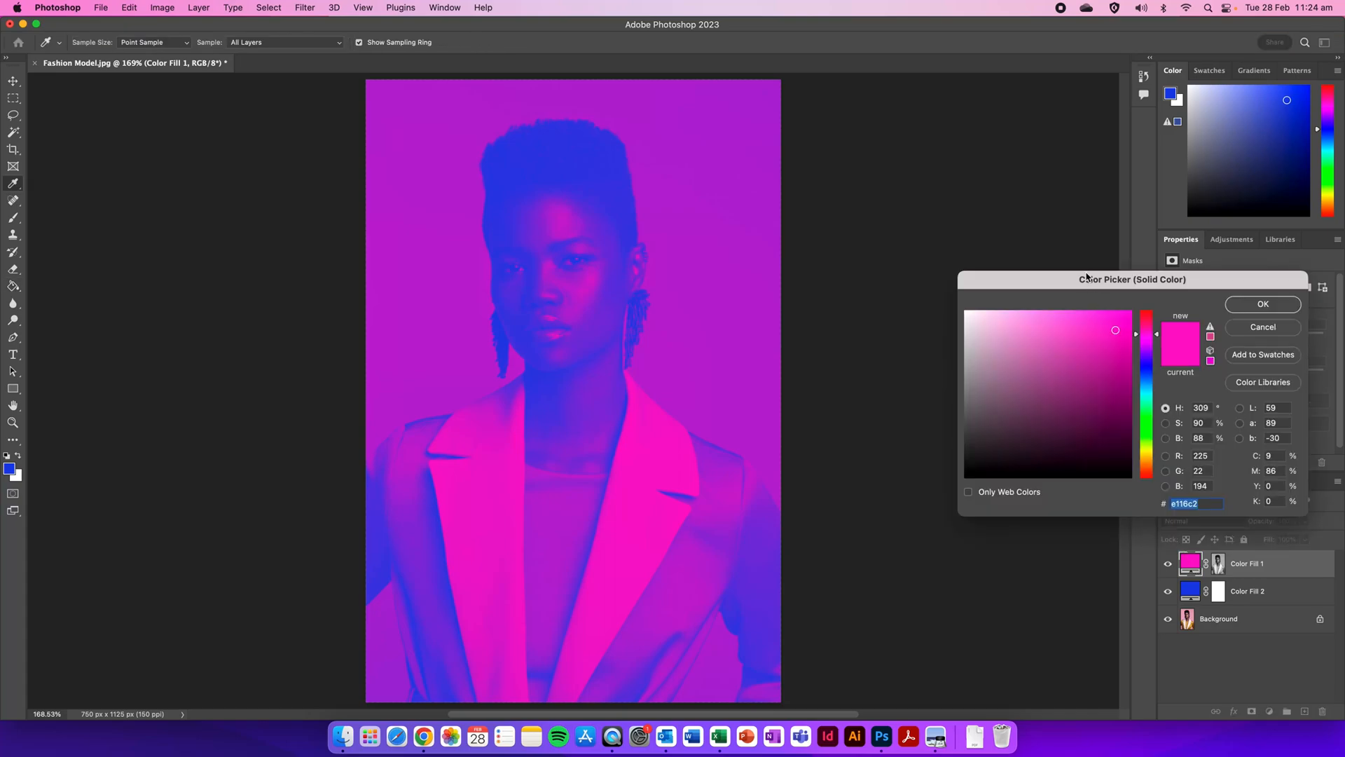
mouse_move(1118, 321)
left_mouse_down()
mouse_move(1108, 362)
mouse_move(1046, 331)
mouse_move(1083, 321)
left_mouse_up()
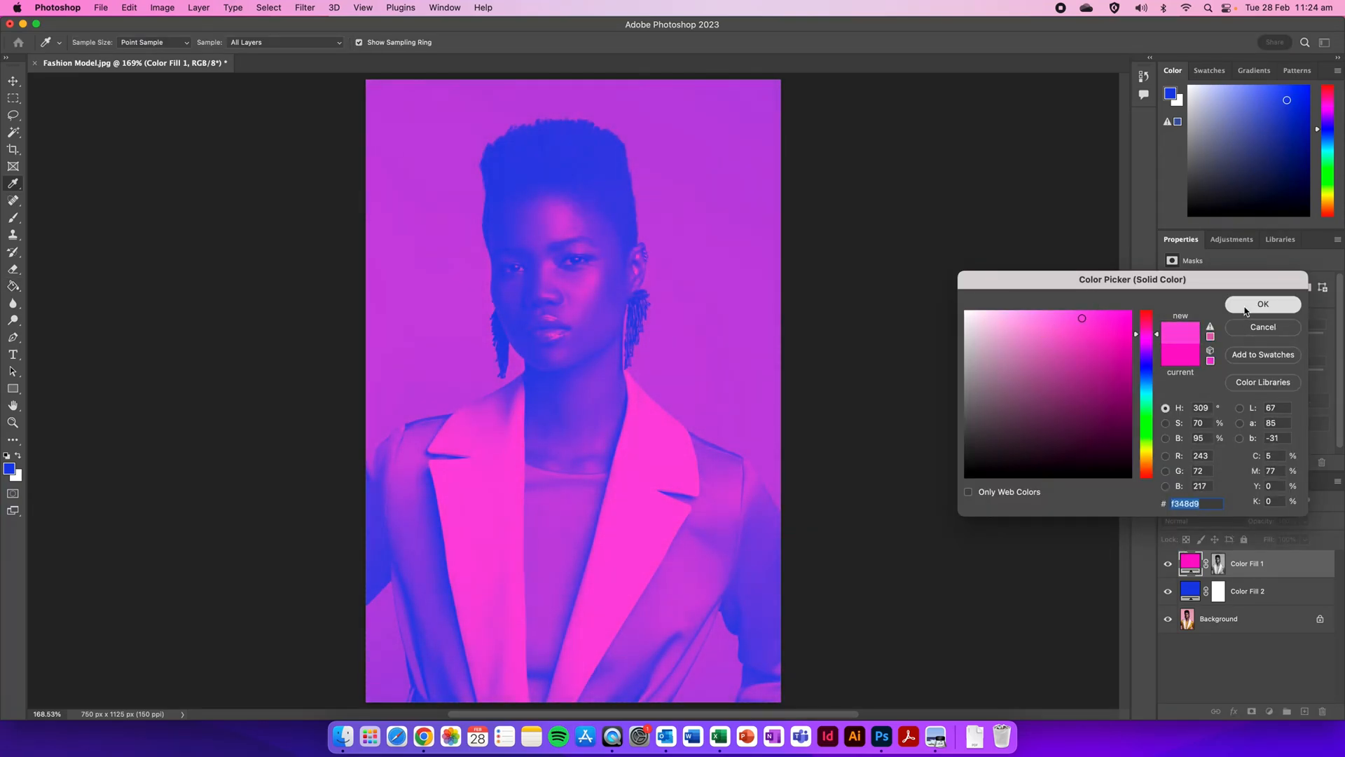
left_click(1263, 304)
Change the blue fill layer's colour to dark navy #0a1463 and leave no layer selected.
left_click(1192, 591)
double_click(1191, 590)
mouse_move(1100, 405)
left_mouse_down()
mouse_move(1103, 420)
mouse_move(1116, 412)
left_mouse_up()
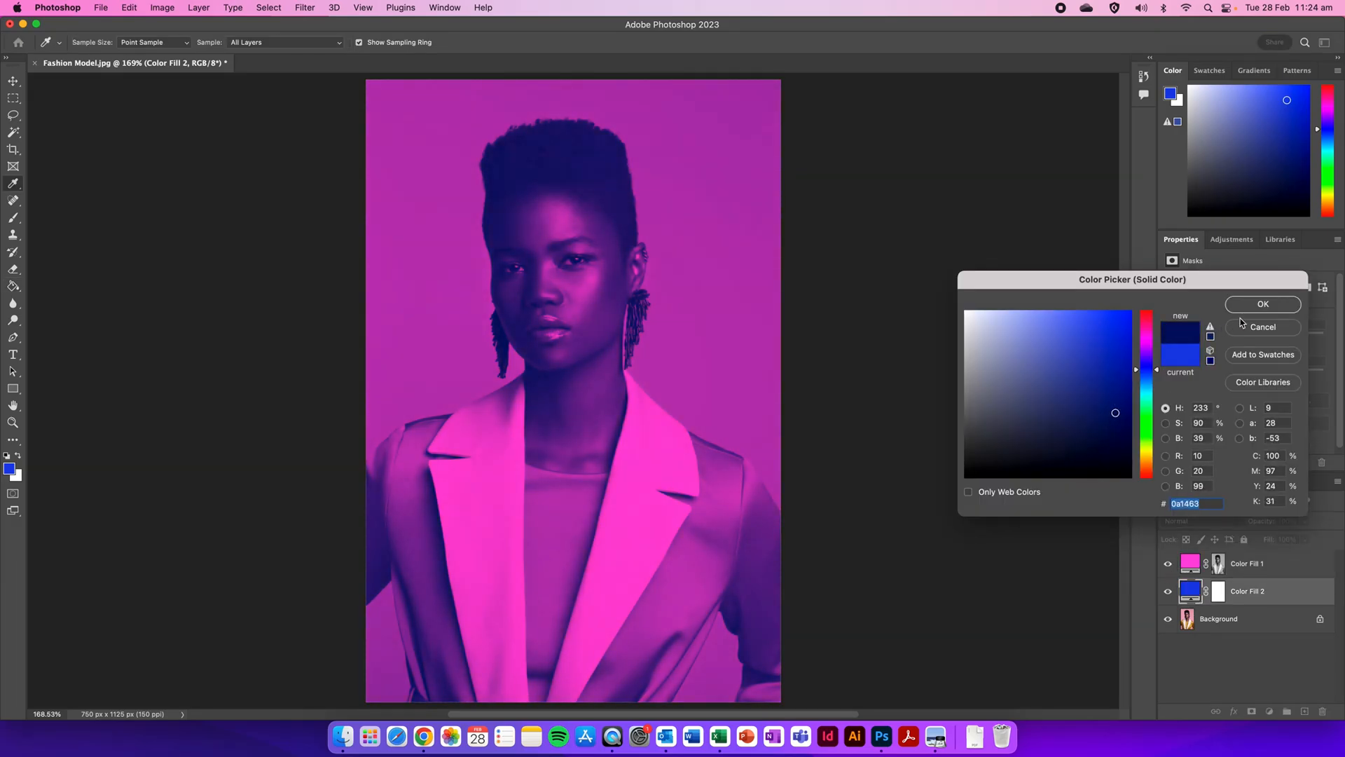
left_click(1246, 305)
left_click(1206, 653)
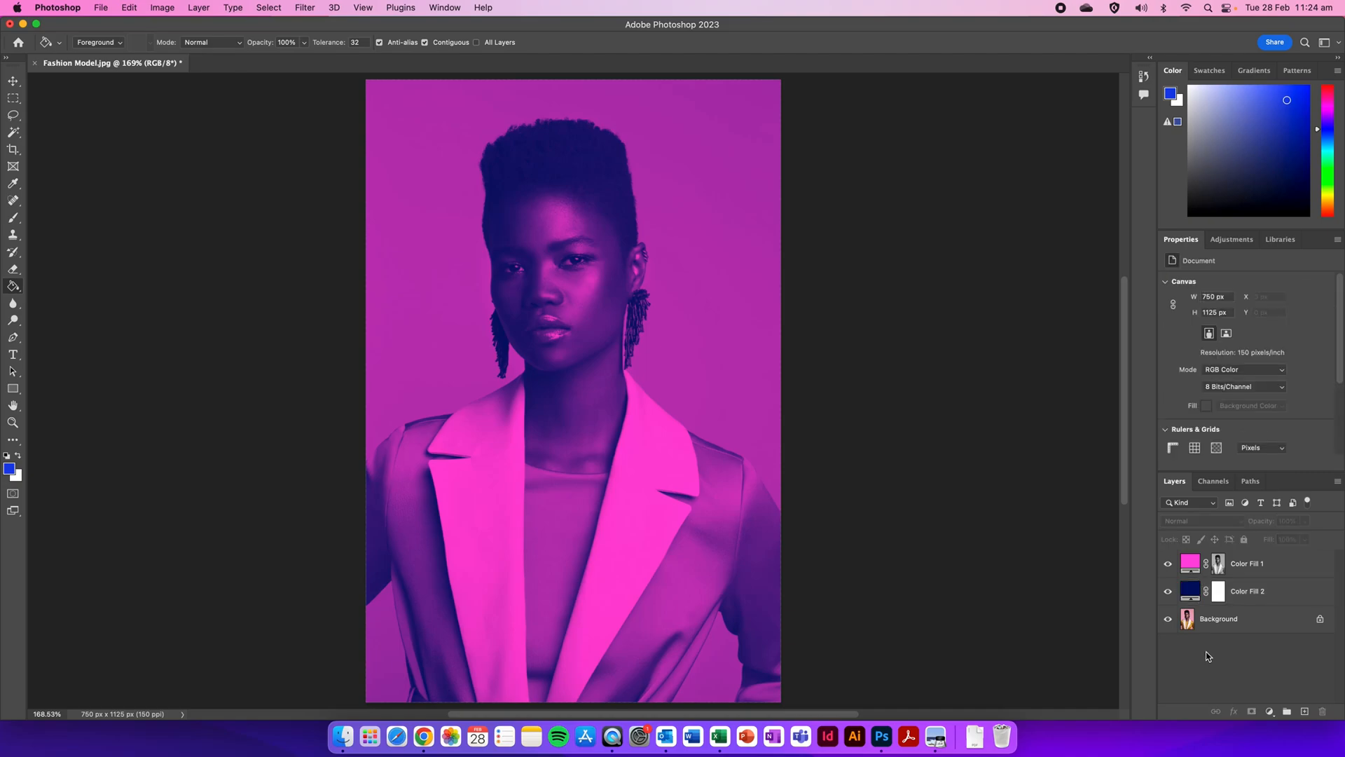
Save the document to the Desktop in Photoshop format, adding the author's initial and surname before "Fashion Model" in the file name.
left_click(101, 8)
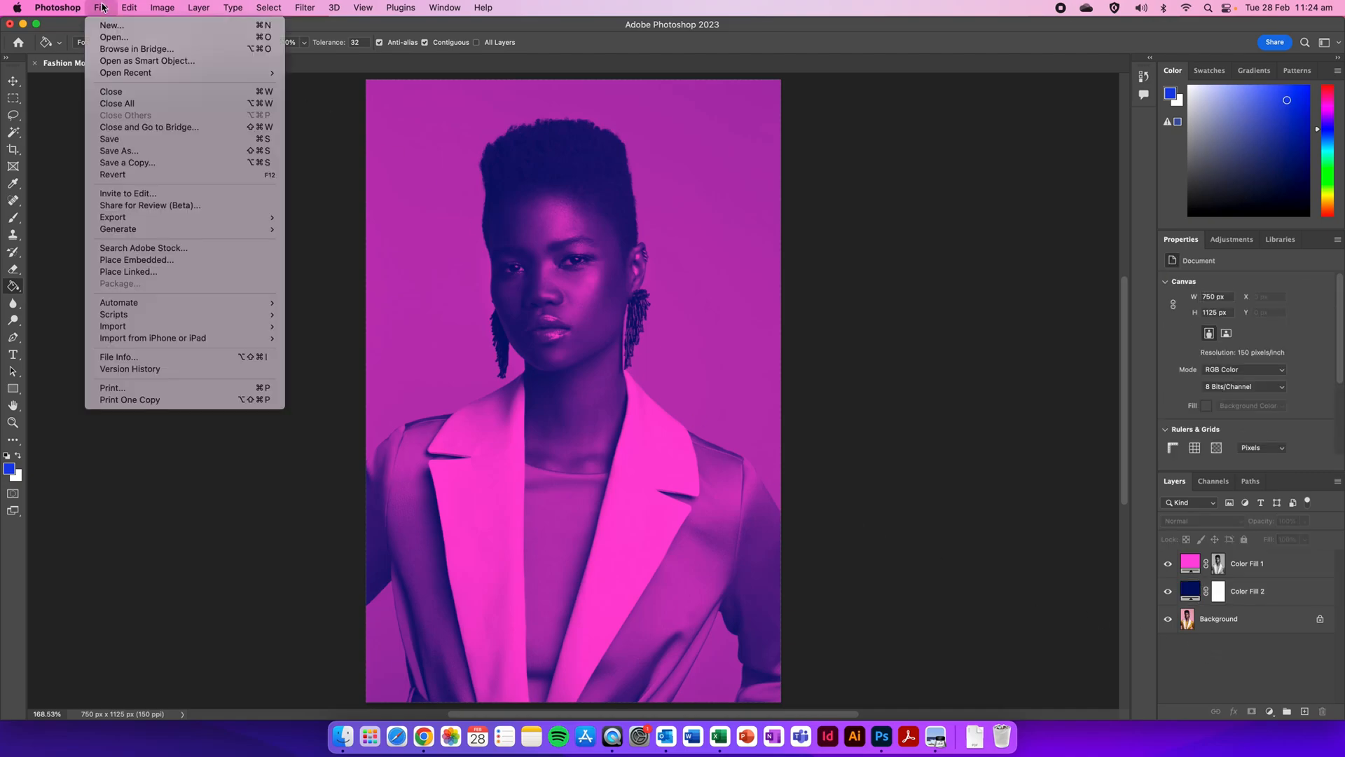
left_click(143, 151)
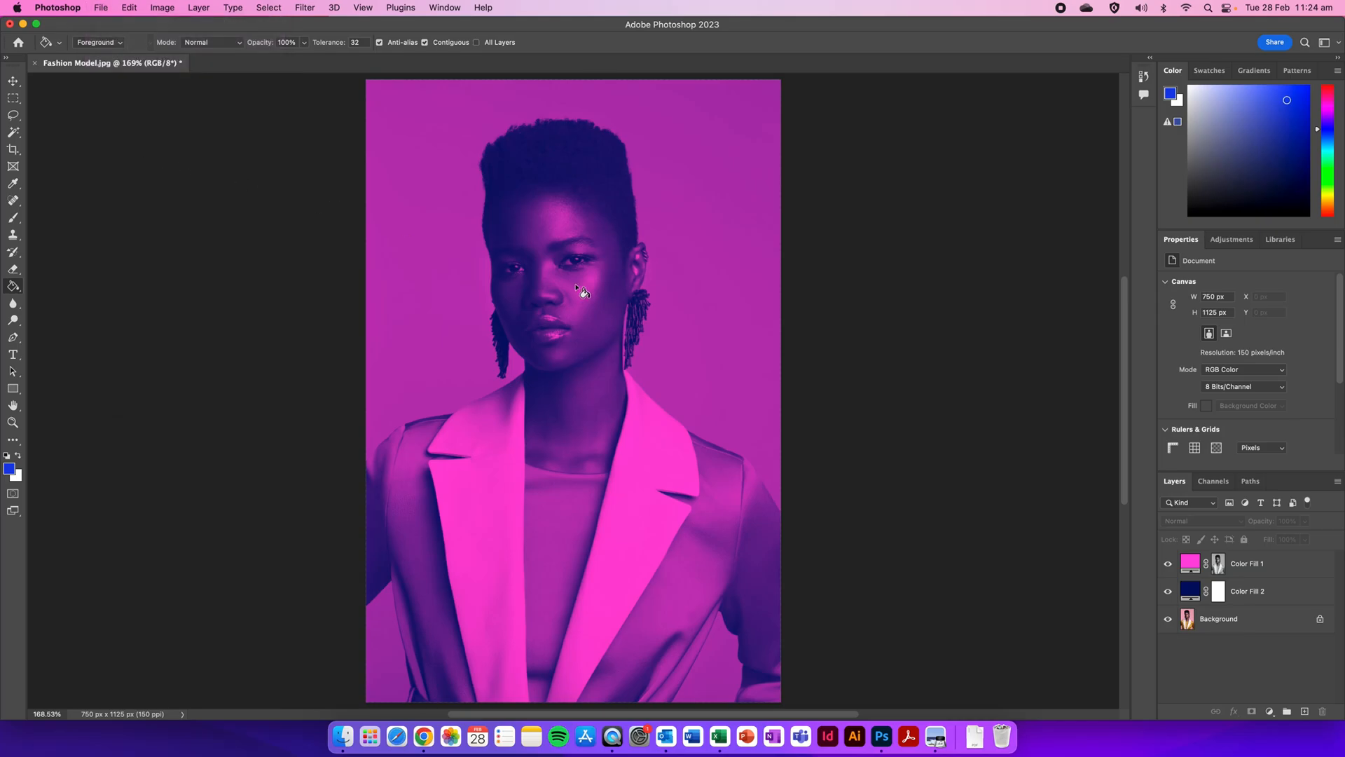
left_click(729, 316)
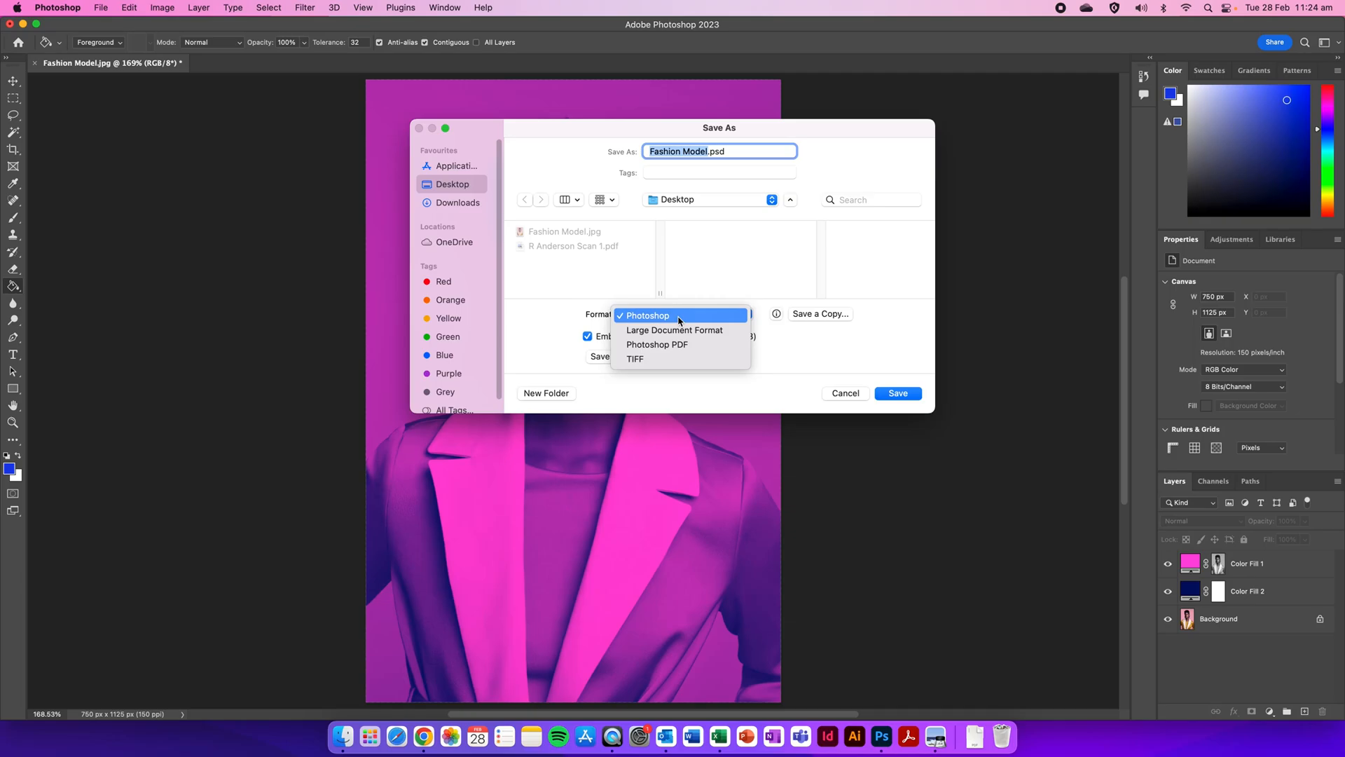
left_click(459, 188)
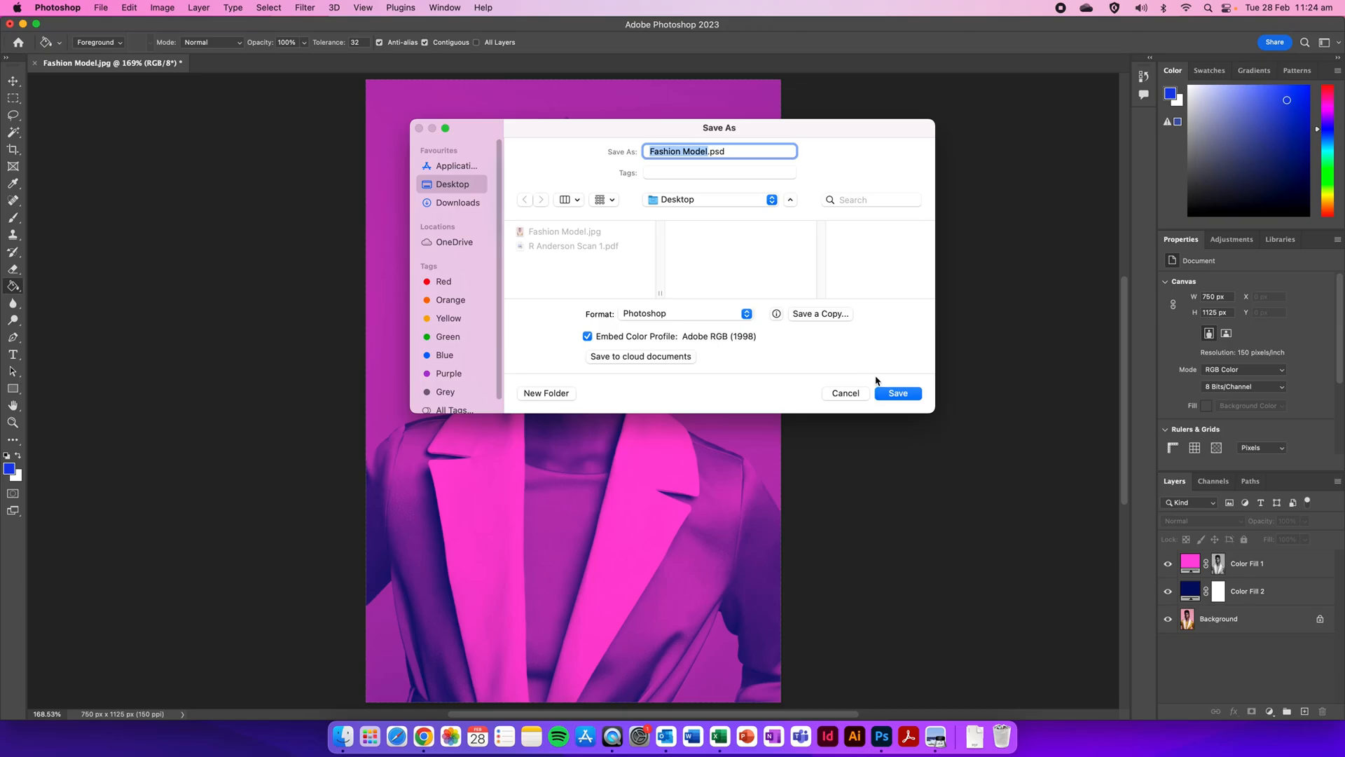
triple_click(652, 152)
left_click(652, 153)
type("R Anderson")
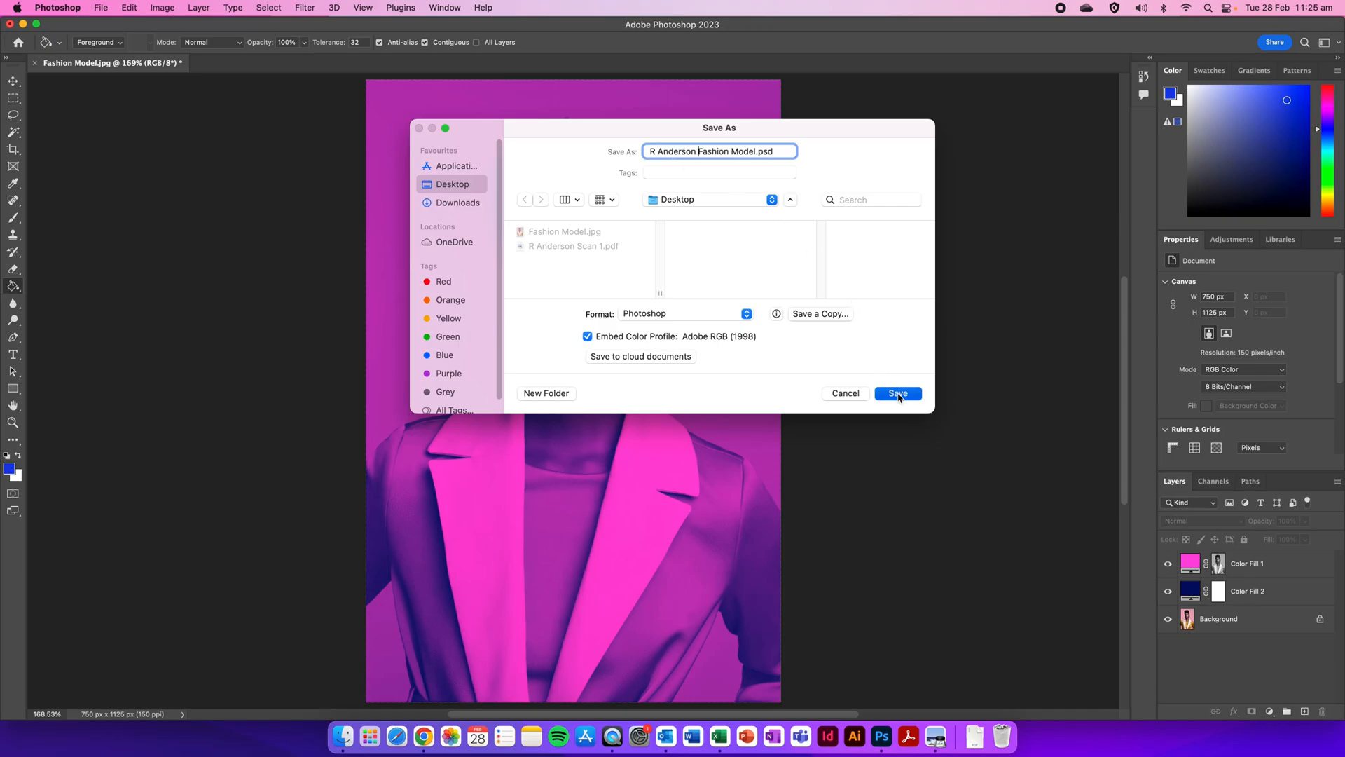
left_click(898, 394)
left_click(832, 326)
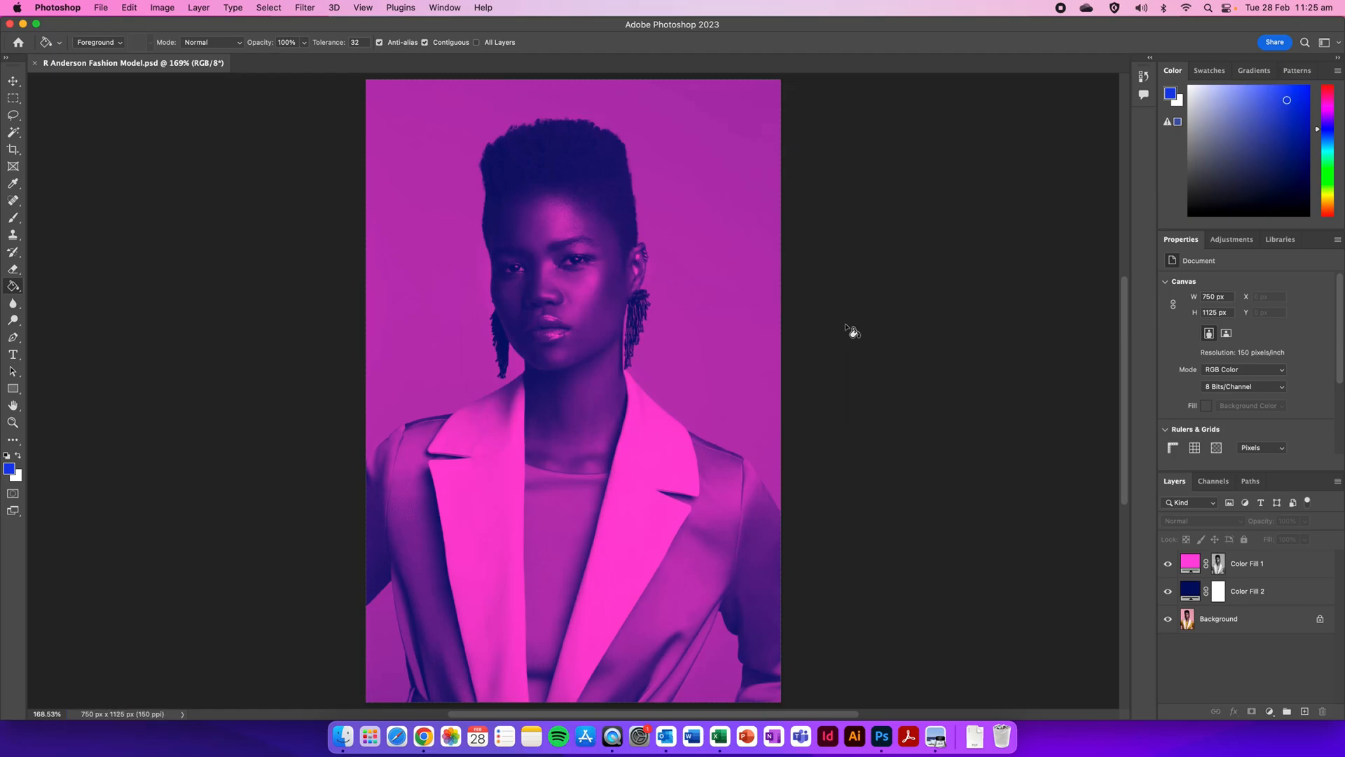
Export the duotone image as a JPG to the Desktop, keeping the suggested file name.
left_click(103, 9)
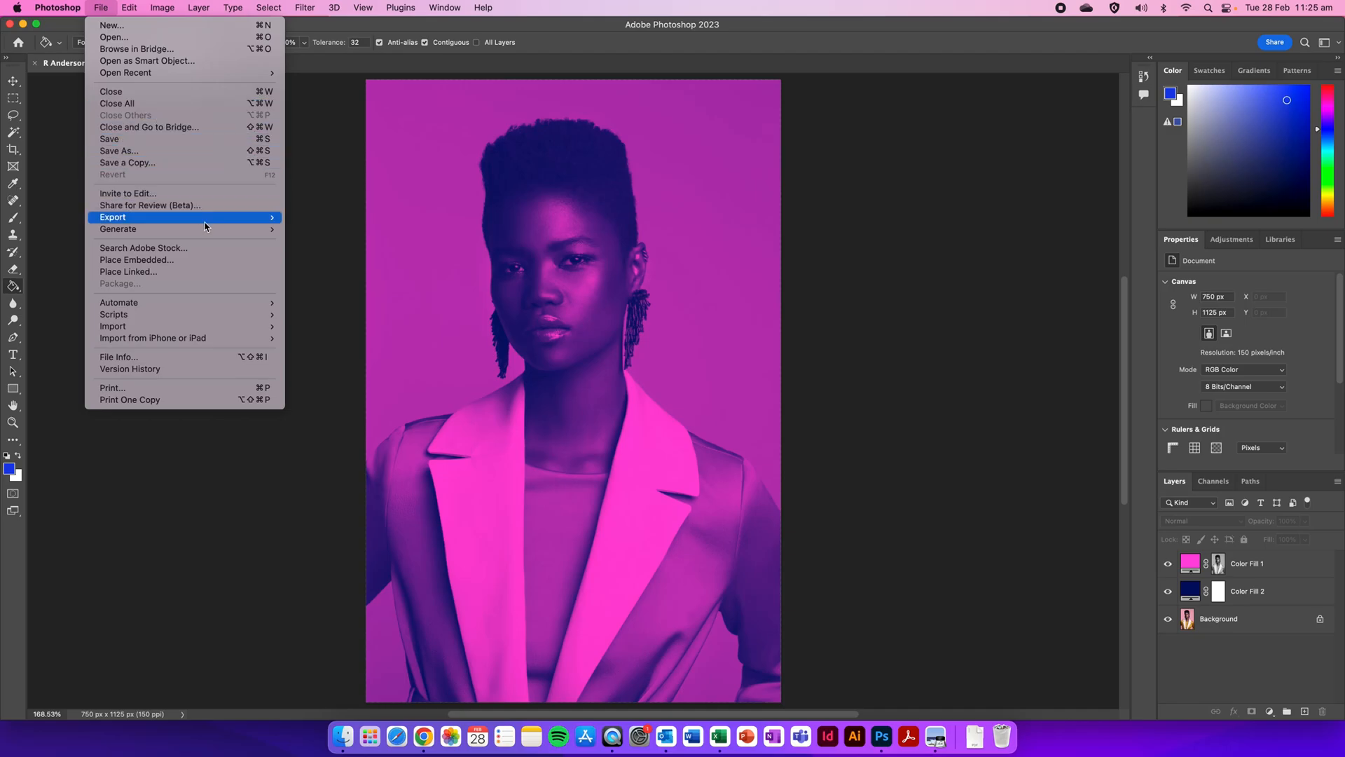
mouse_move(205, 226)
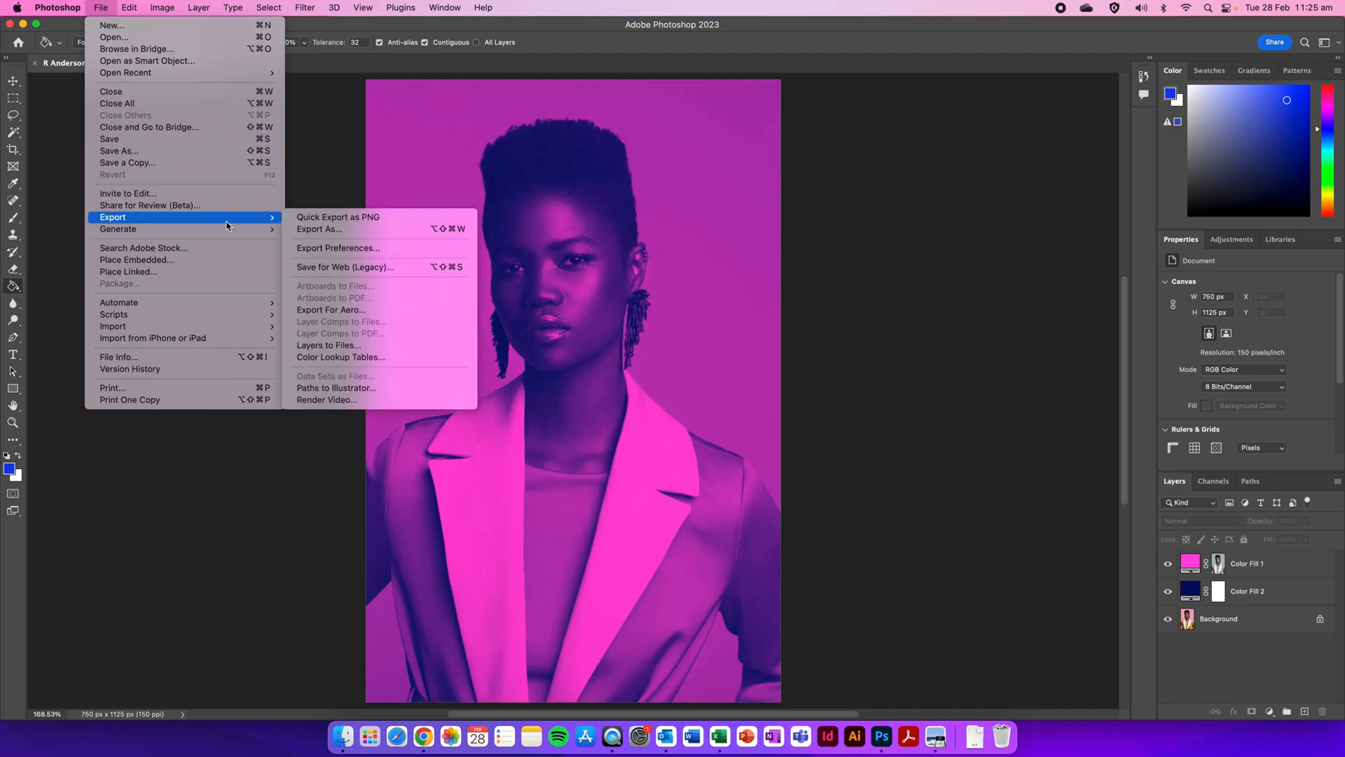
left_click(378, 236)
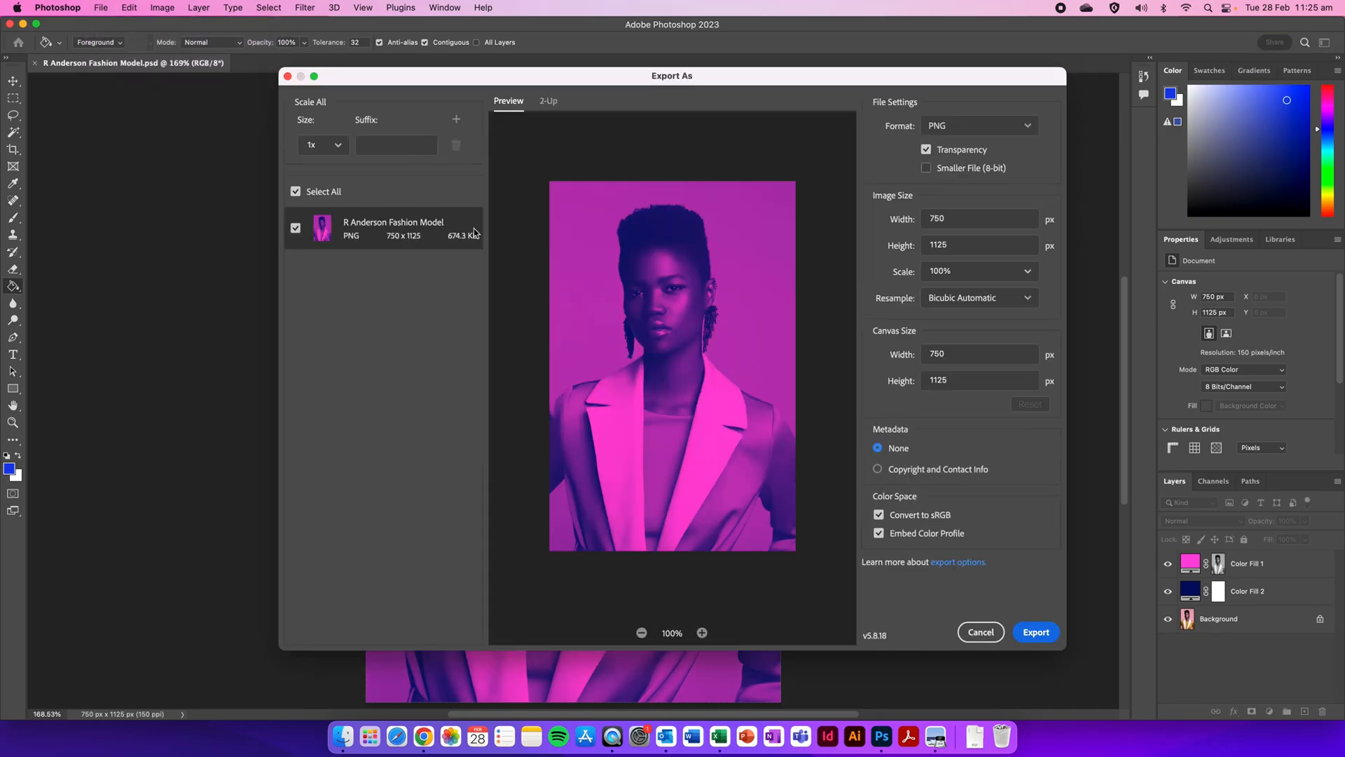
left_click(1002, 130)
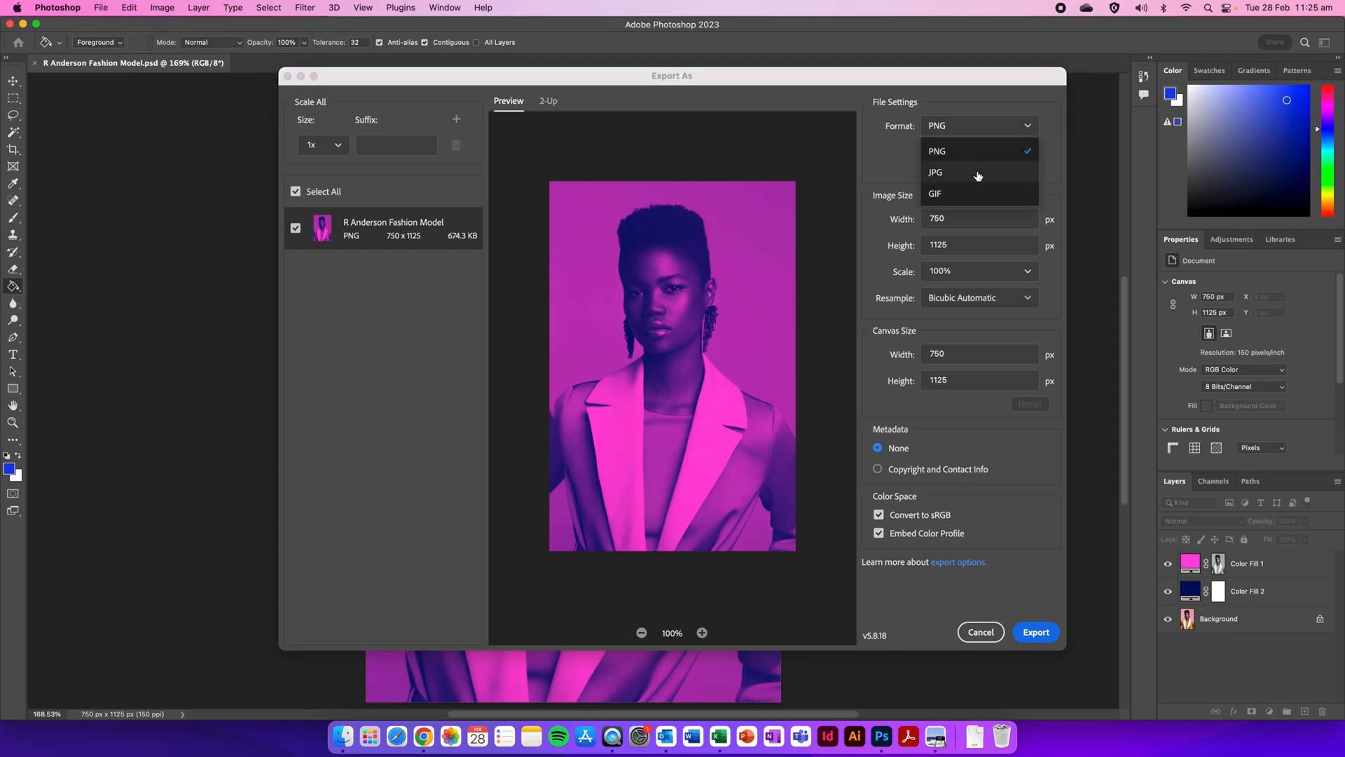
left_click(978, 174)
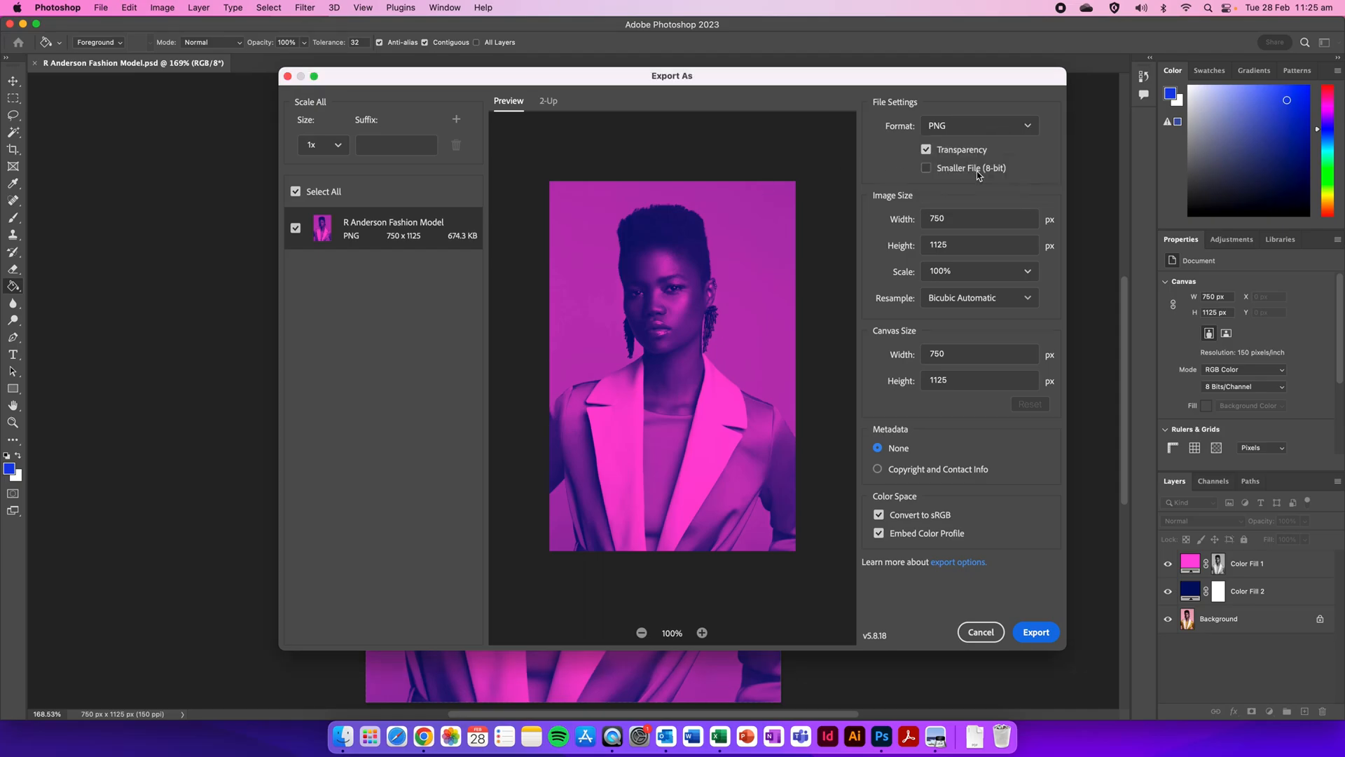
left_click(1028, 633)
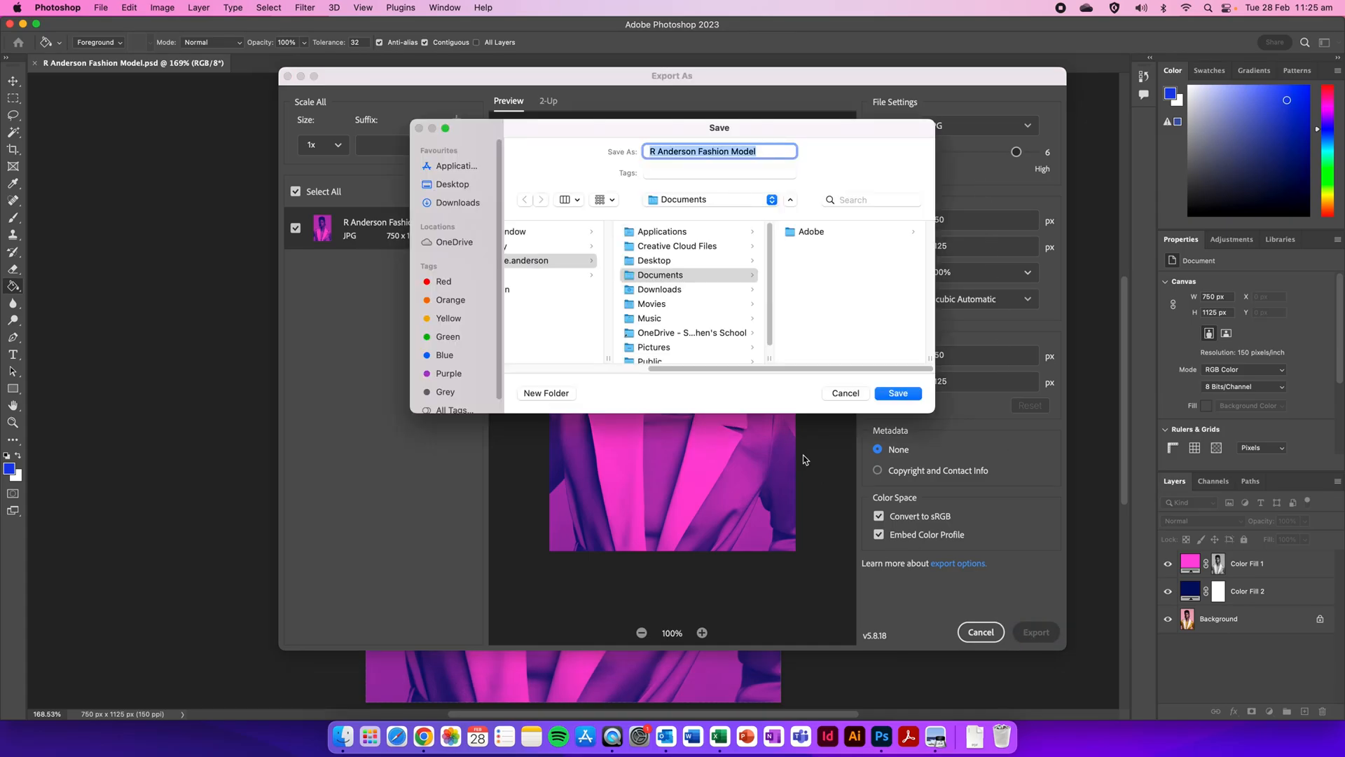
left_click(660, 269)
left_click(660, 263)
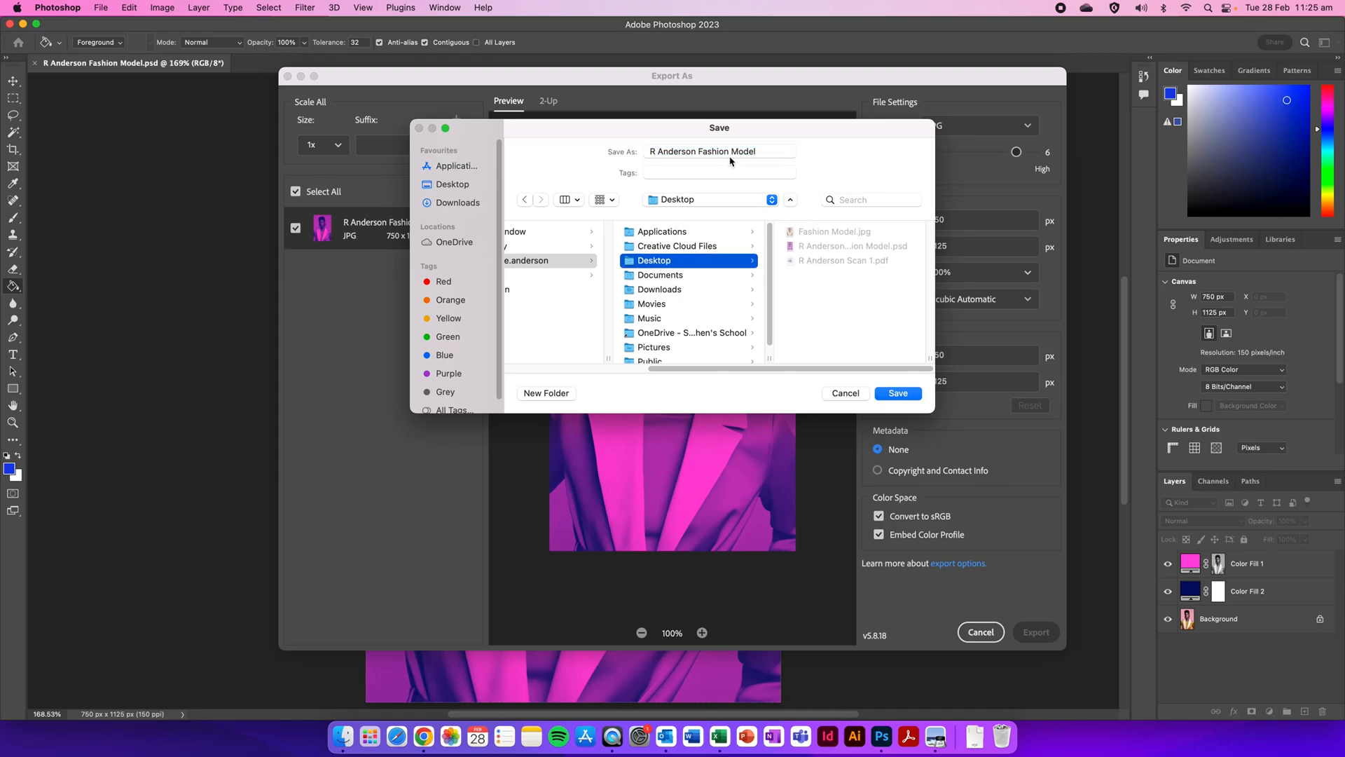
left_click(913, 400)
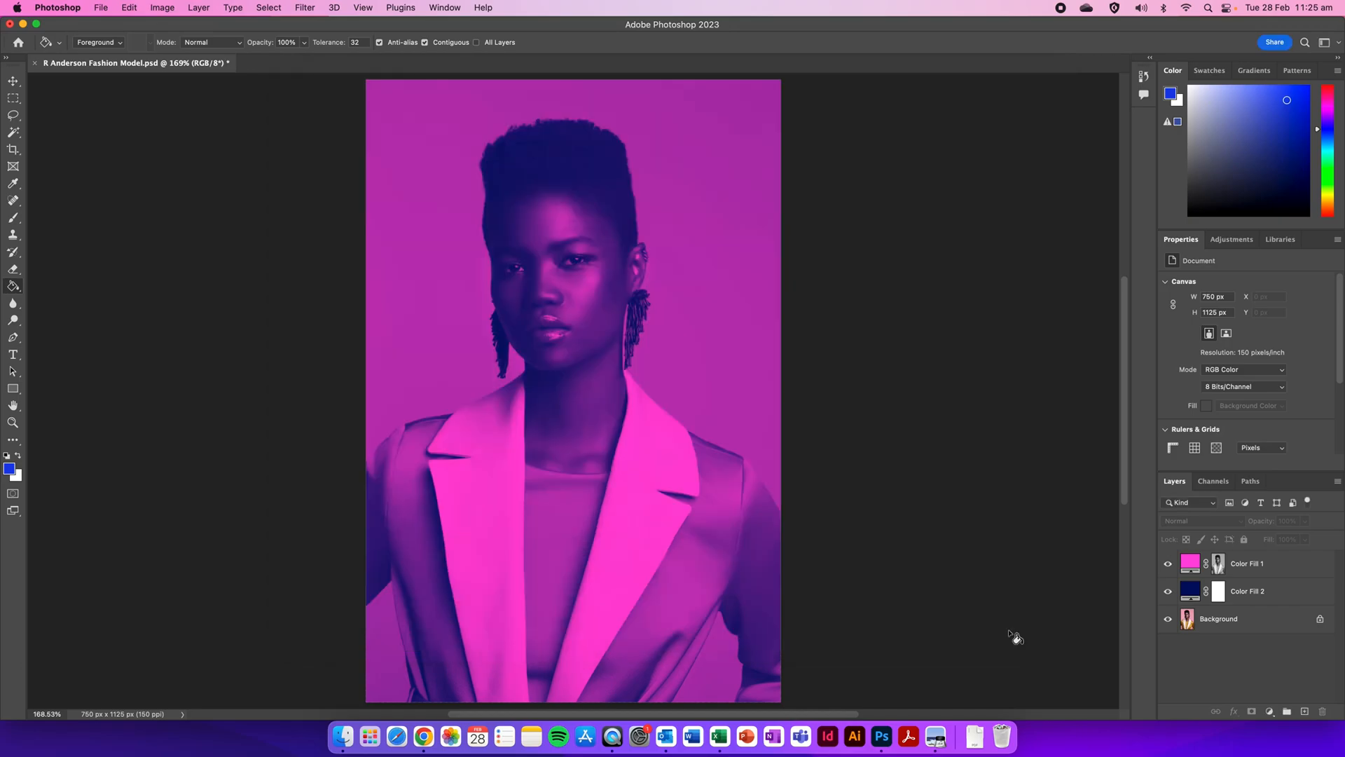